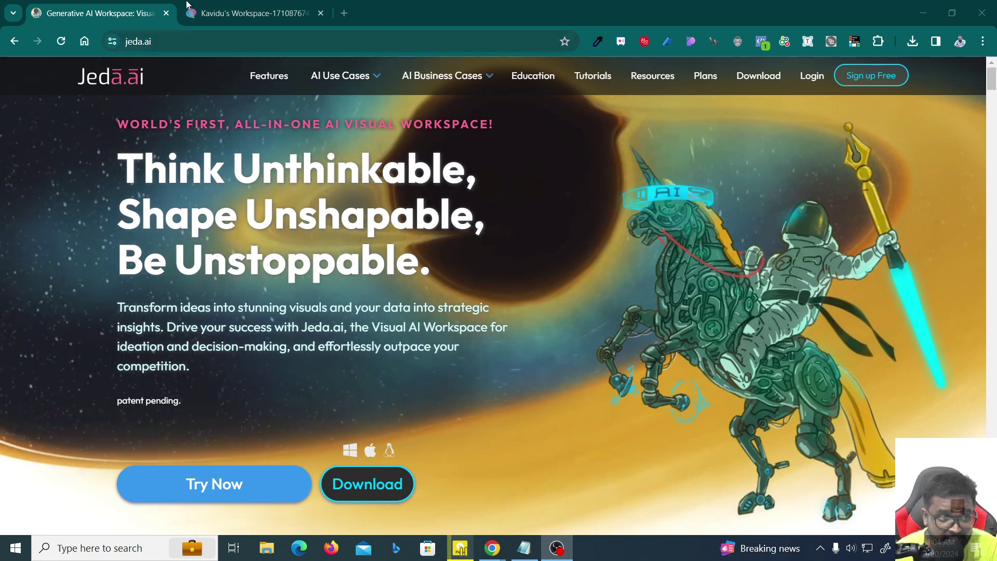
- In the open Jeda.ai workspace, generate content from the prompt "Write a song about an elephant in Sinhala"
{"action": "left_click", "coordinate": [228, 12]}
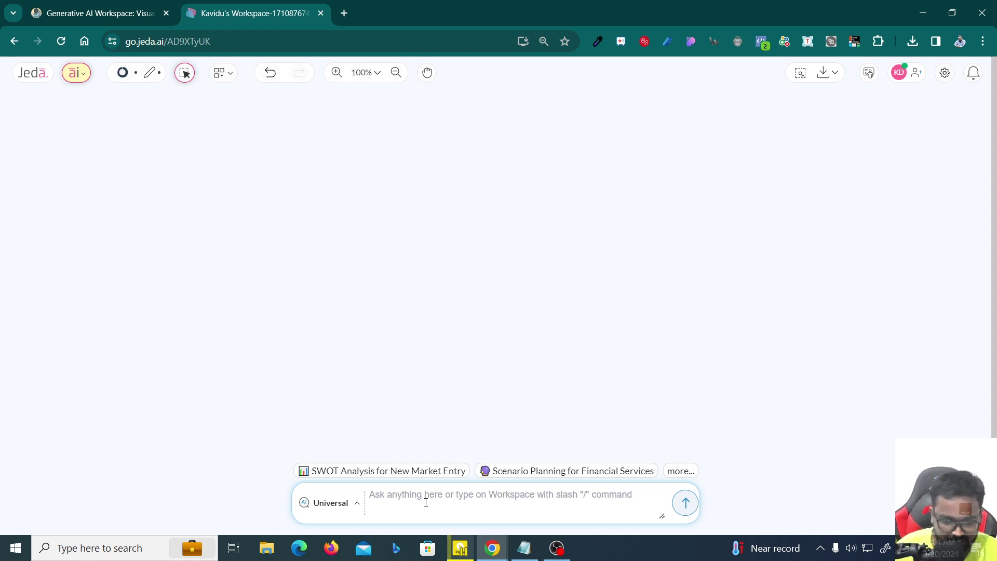
{"action": "type", "text": "Write a song s"}
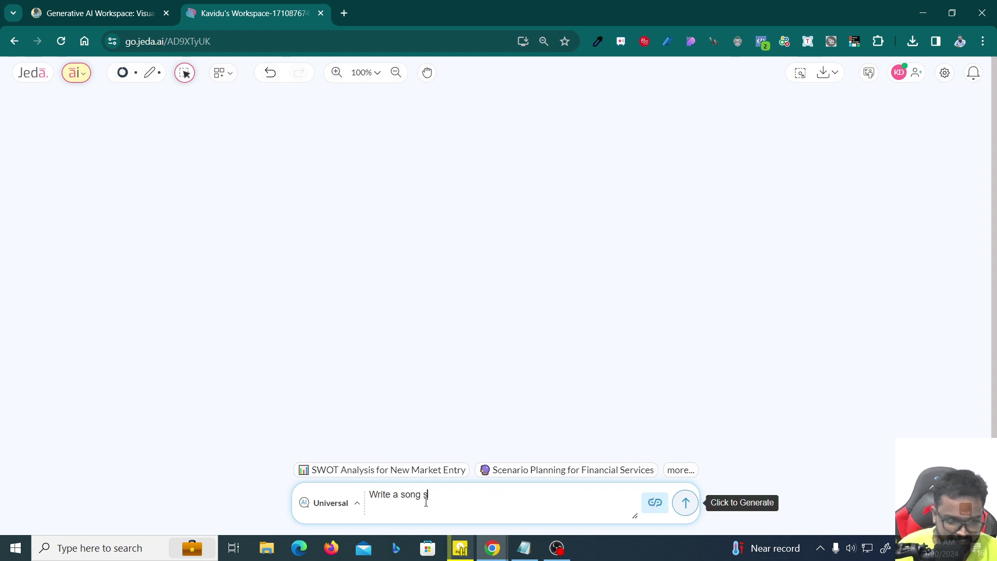
{"action": "key", "text": "BackSpace"}
{"action": "type", "text": "in Sinhala"}
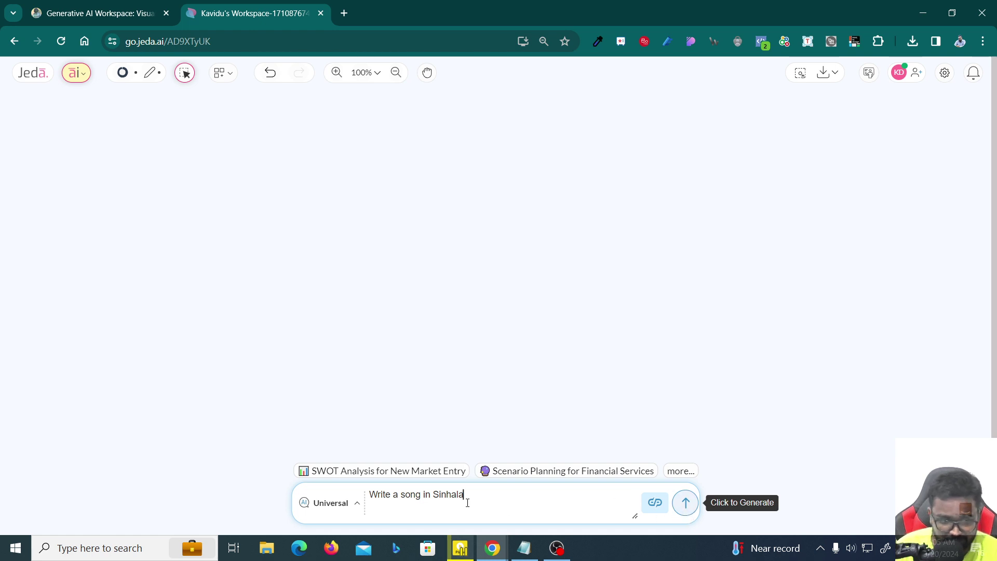
{"action": "left_click", "coordinate": [421, 495]}
{"action": "type", "text": "about "}
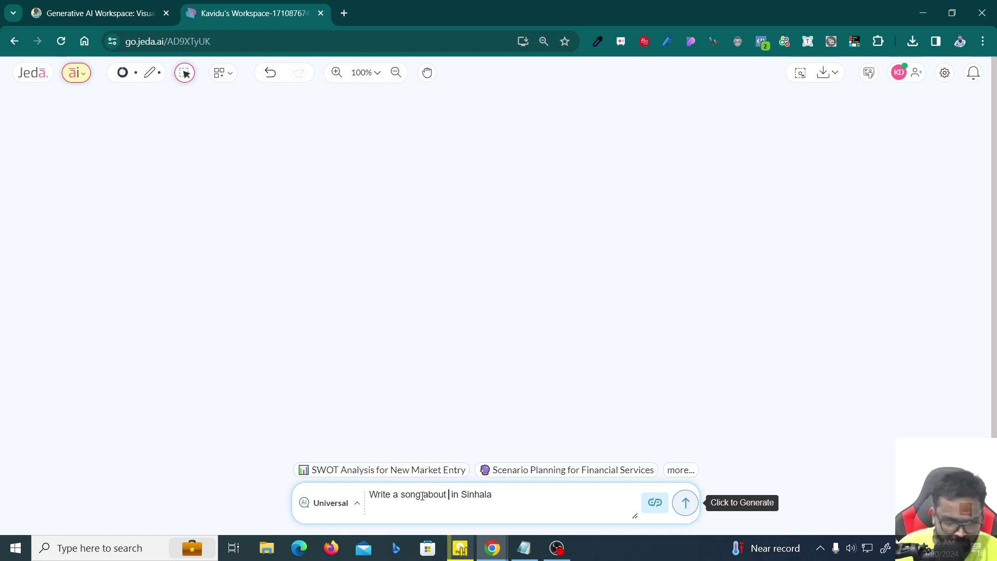
{"action": "type", "text": " an elephant"}
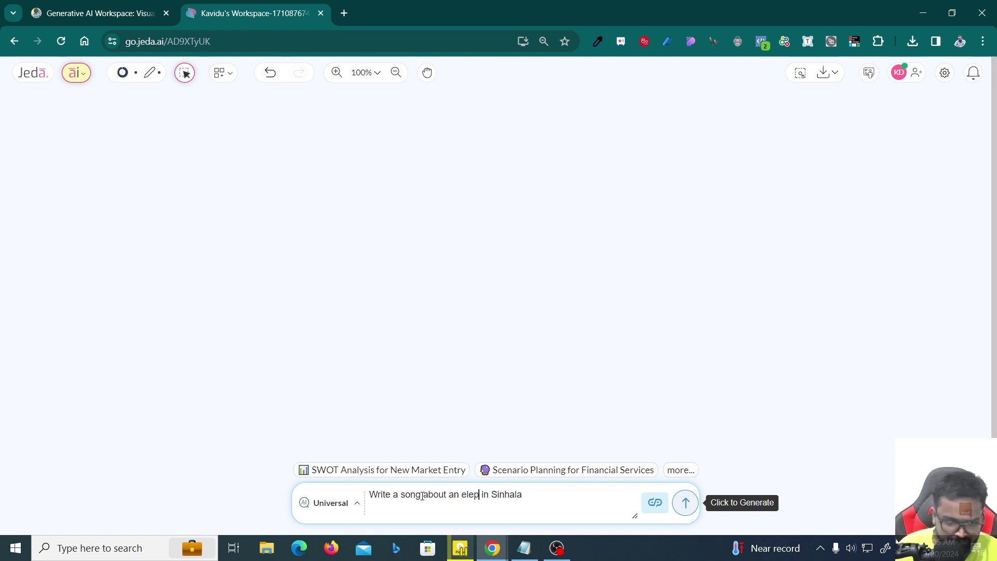
{"action": "left_click", "coordinate": [685, 505]}
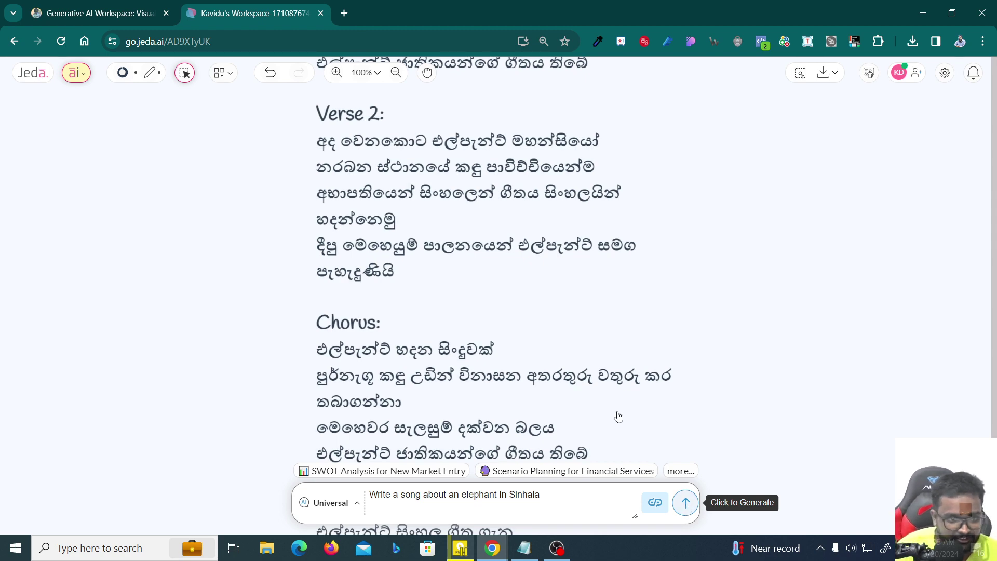
- Read through the generated Sinhala song from its first verse down to the bridge and closing chorus
{"action": "scroll", "coordinate": [616, 414], "scroll_direction": "up", "scroll_amount": 5}
{"action": "scroll", "coordinate": [559, 330], "scroll_direction": "up", "scroll_amount": 3}
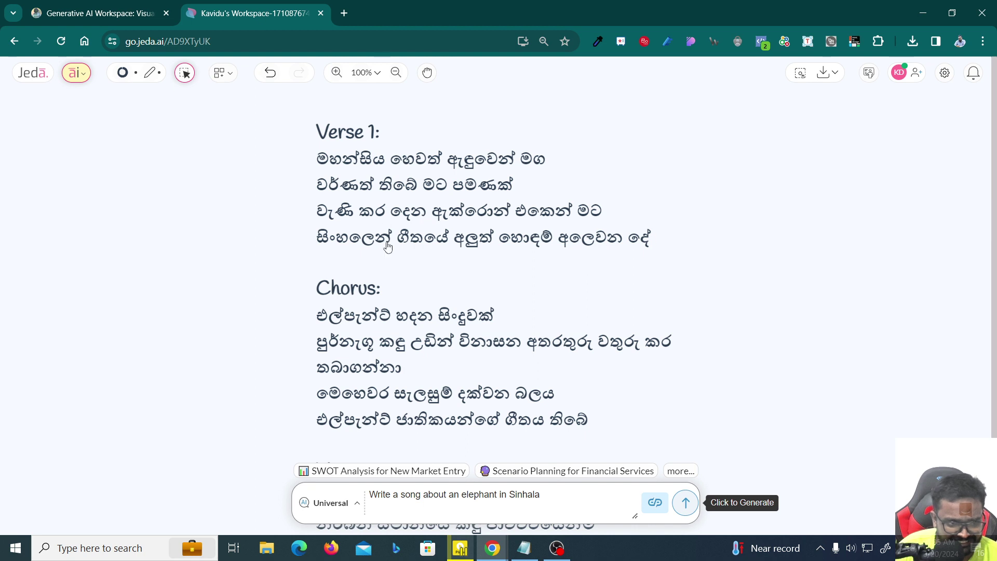
{"action": "scroll", "coordinate": [560, 292], "scroll_direction": "down", "scroll_amount": 1}
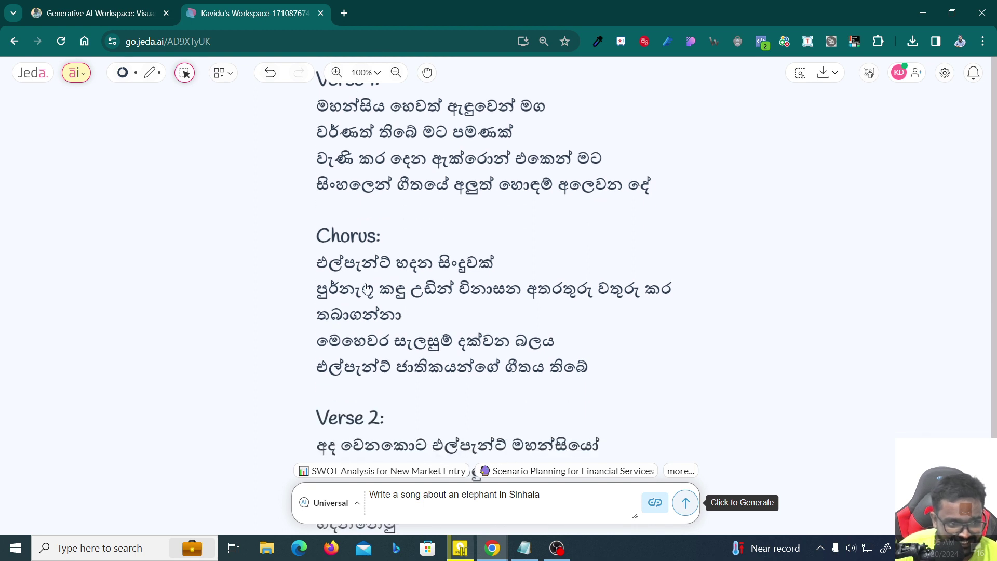
{"action": "scroll", "coordinate": [361, 292], "scroll_direction": "down", "scroll_amount": 1}
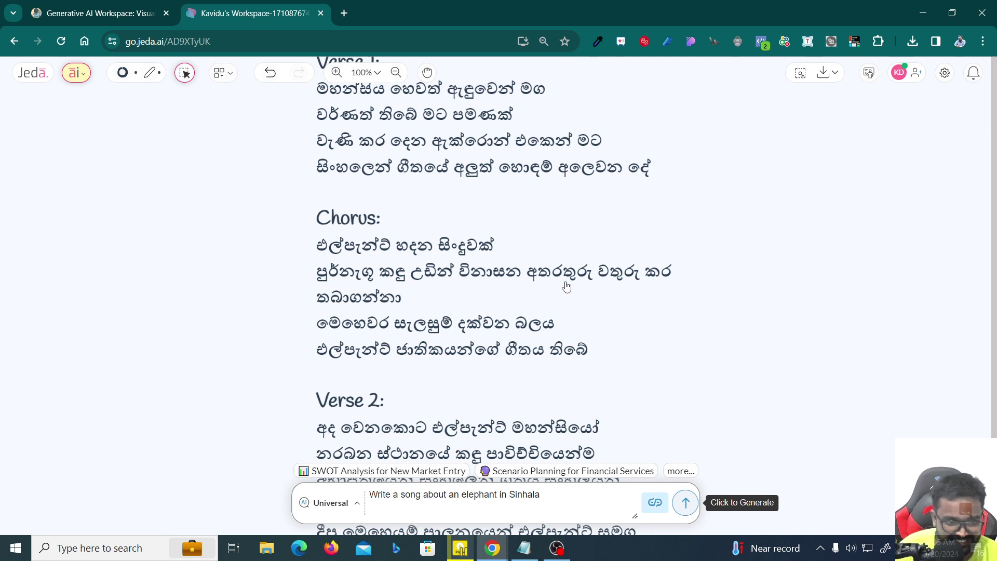
{"action": "scroll", "coordinate": [400, 307], "scroll_direction": "down", "scroll_amount": 1}
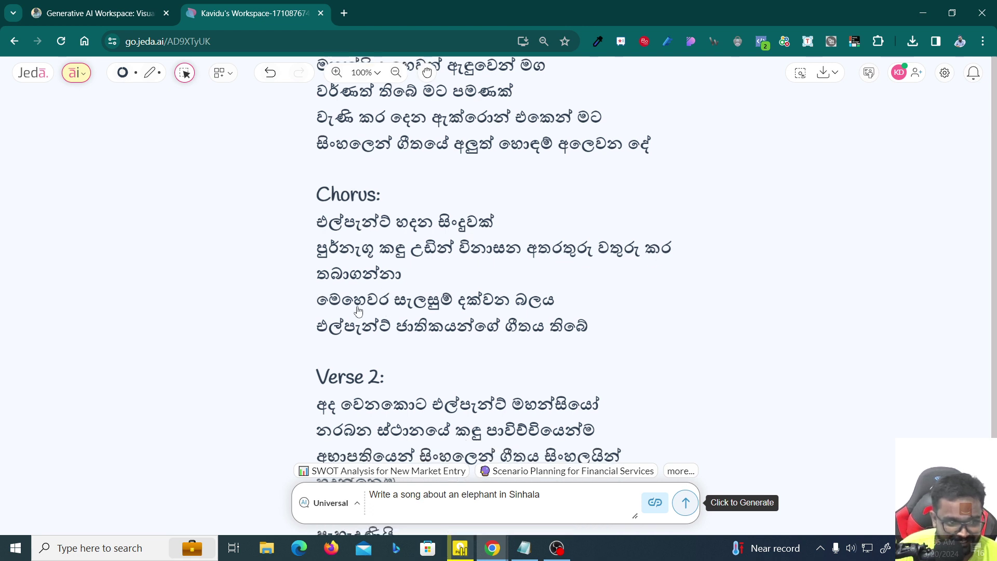
{"action": "scroll", "coordinate": [395, 311], "scroll_direction": "down", "scroll_amount": 2}
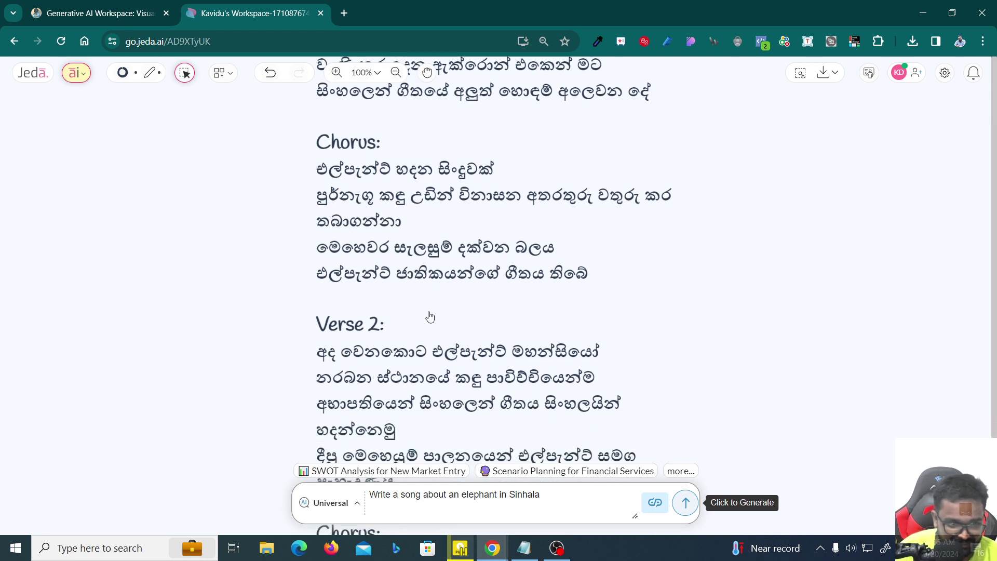
{"action": "scroll", "coordinate": [429, 317], "scroll_direction": "down", "scroll_amount": 3}
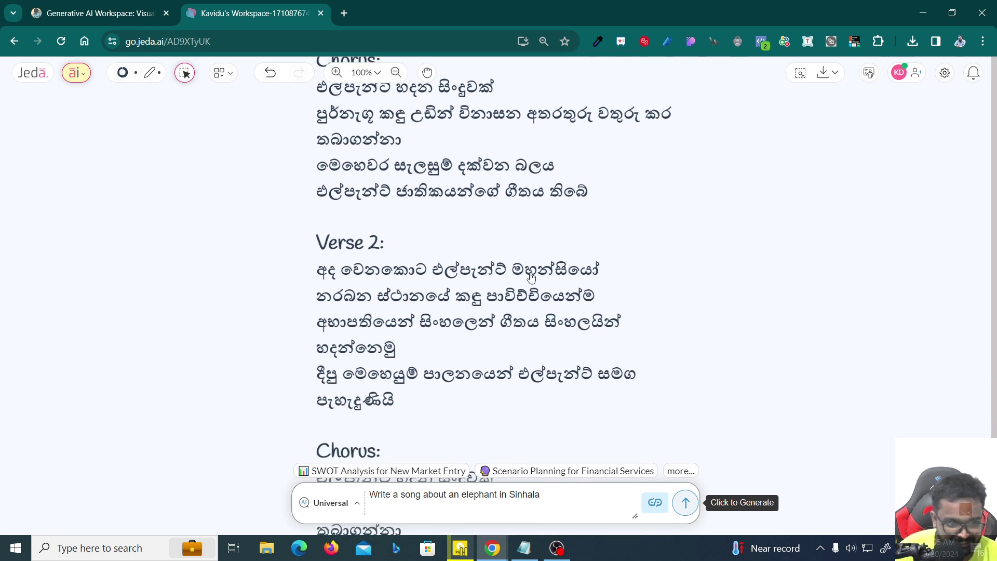
{"action": "scroll", "coordinate": [345, 334], "scroll_direction": "down", "scroll_amount": 1}
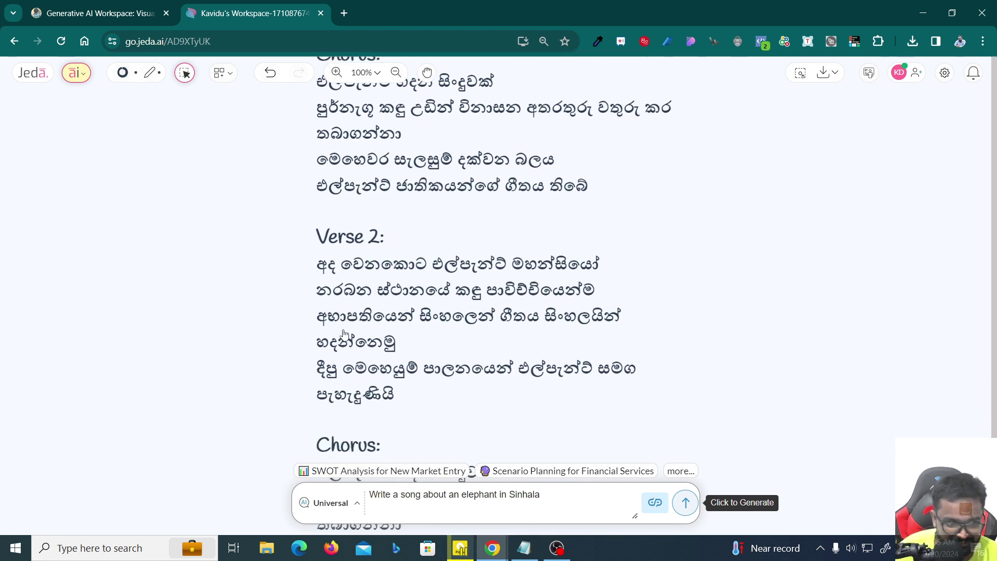
{"action": "scroll", "coordinate": [337, 330], "scroll_direction": "down", "scroll_amount": 1}
{"action": "scroll", "coordinate": [445, 325], "scroll_direction": "down", "scroll_amount": 2}
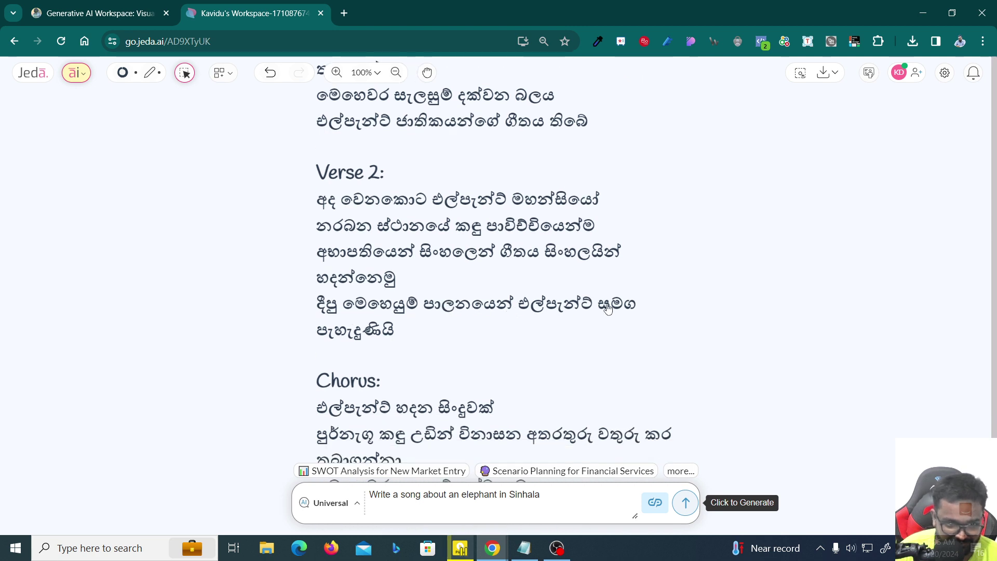
{"action": "scroll", "coordinate": [607, 308], "scroll_direction": "down", "scroll_amount": 2}
{"action": "scroll", "coordinate": [410, 329], "scroll_direction": "down", "scroll_amount": 1}
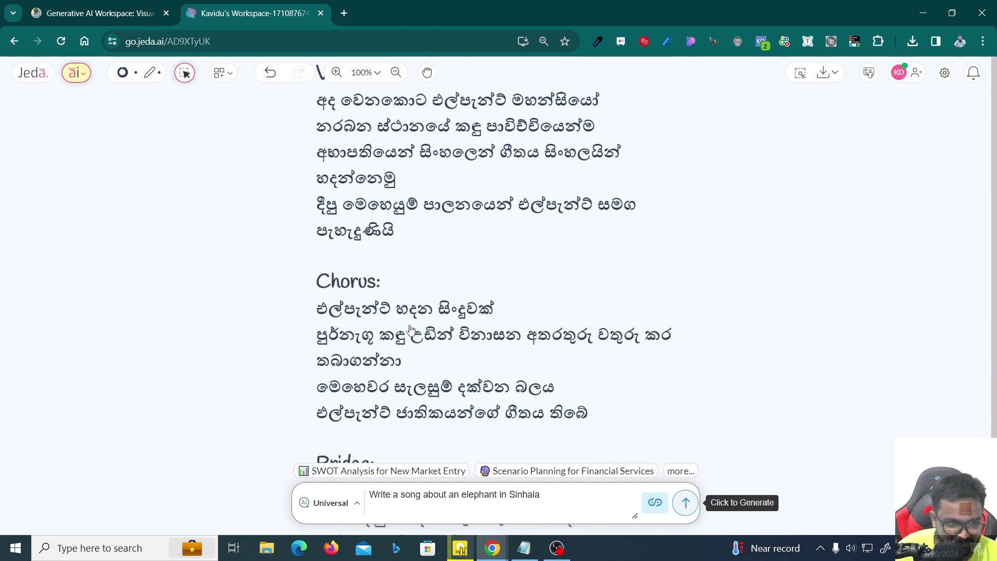
{"action": "scroll", "coordinate": [391, 347], "scroll_direction": "down", "scroll_amount": 2}
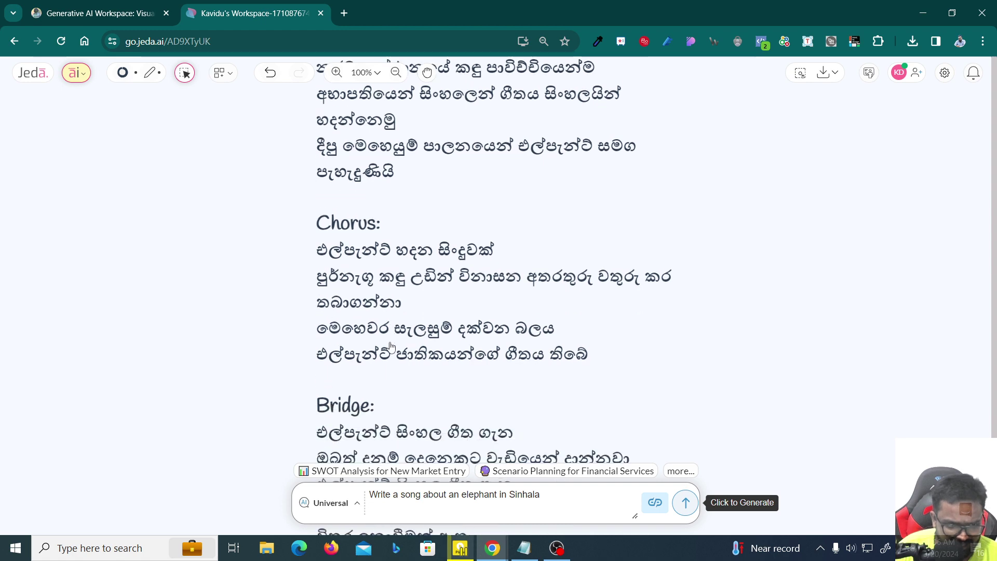
{"action": "scroll", "coordinate": [392, 347], "scroll_direction": "down", "scroll_amount": 3}
{"action": "scroll", "coordinate": [399, 369], "scroll_direction": "down", "scroll_amount": 1}
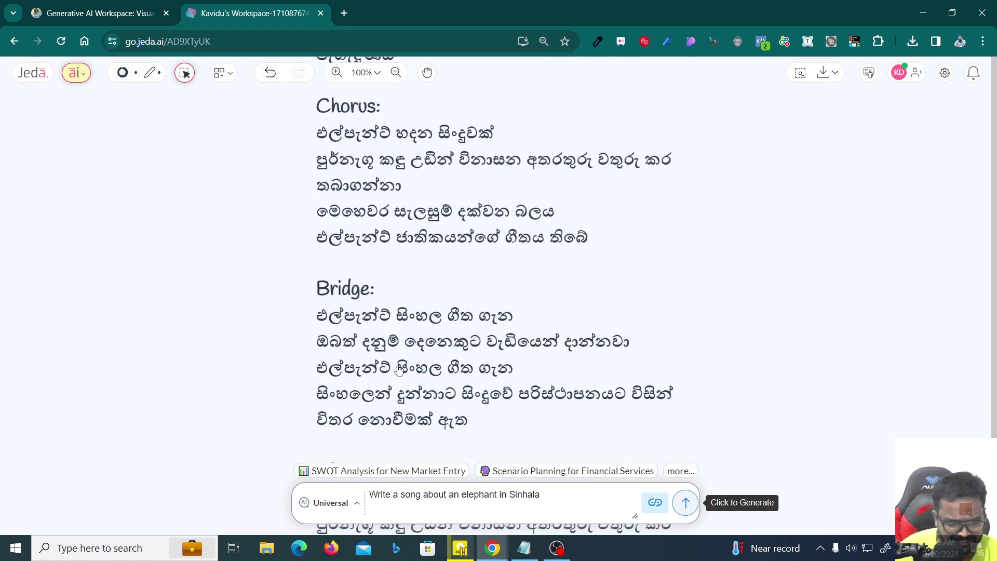
{"action": "scroll", "coordinate": [399, 369], "scroll_direction": "down", "scroll_amount": 4}
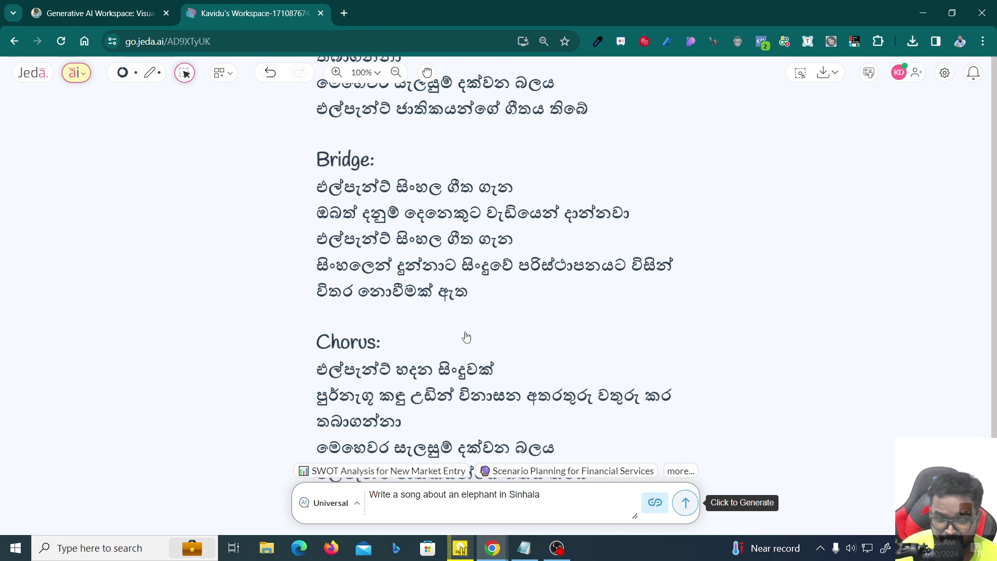
{"action": "double_click", "coordinate": [525, 493]}
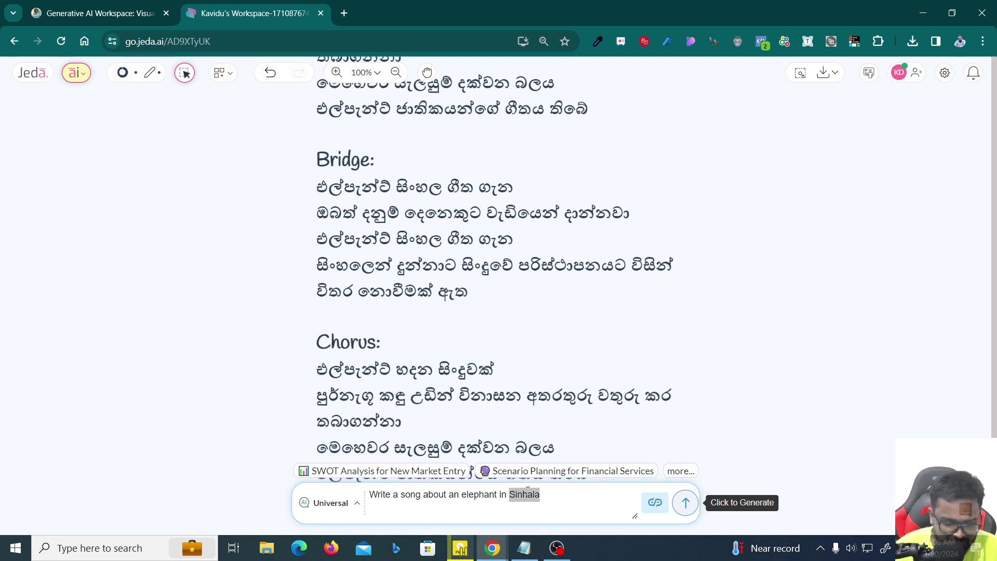
{"action": "type", "text": "hindi"}
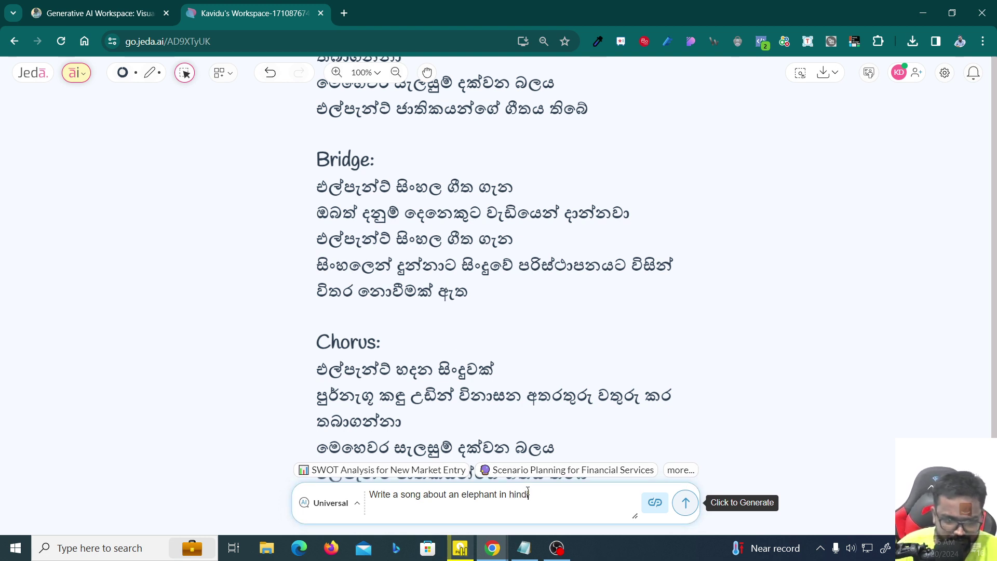
{"action": "key", "text": "shift+Return"}
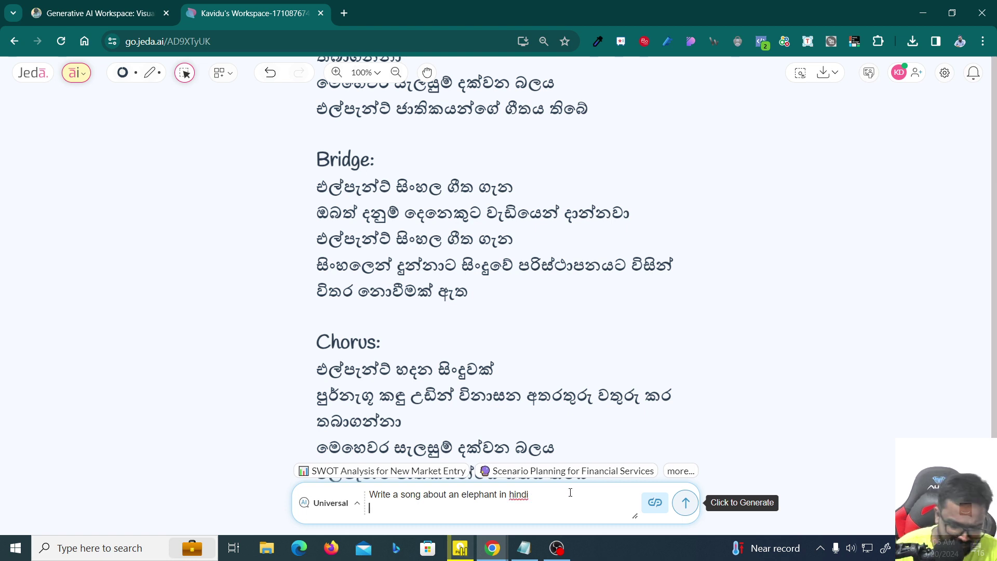
{"action": "key", "text": "BackSpace"}
- Replace the whole prompt with "Write something in hindi" and generate the content
{"action": "key", "text": "ctrl+a"}
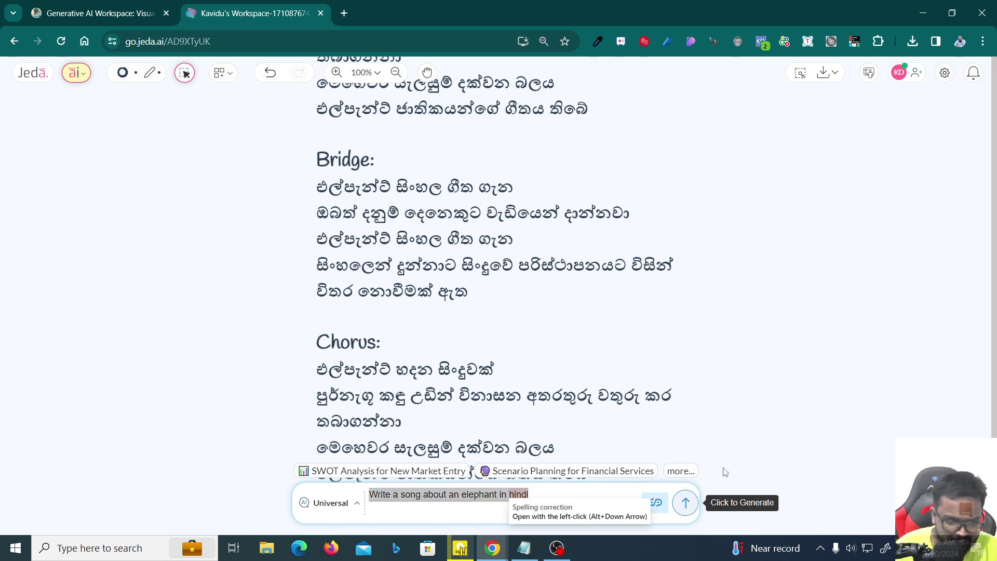
{"action": "type", "text": "Write someth"}
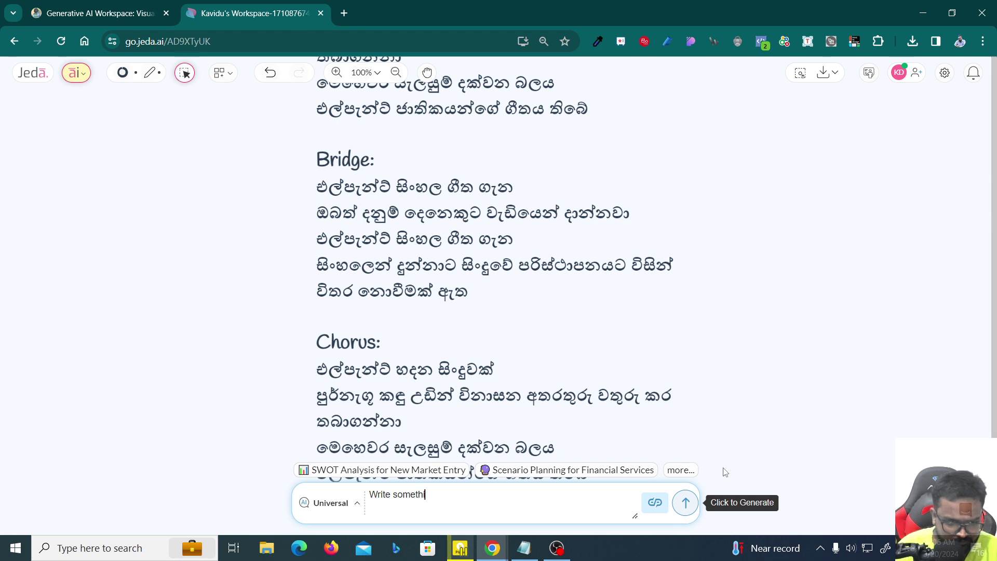
{"action": "type", "text": "ing in hi"}
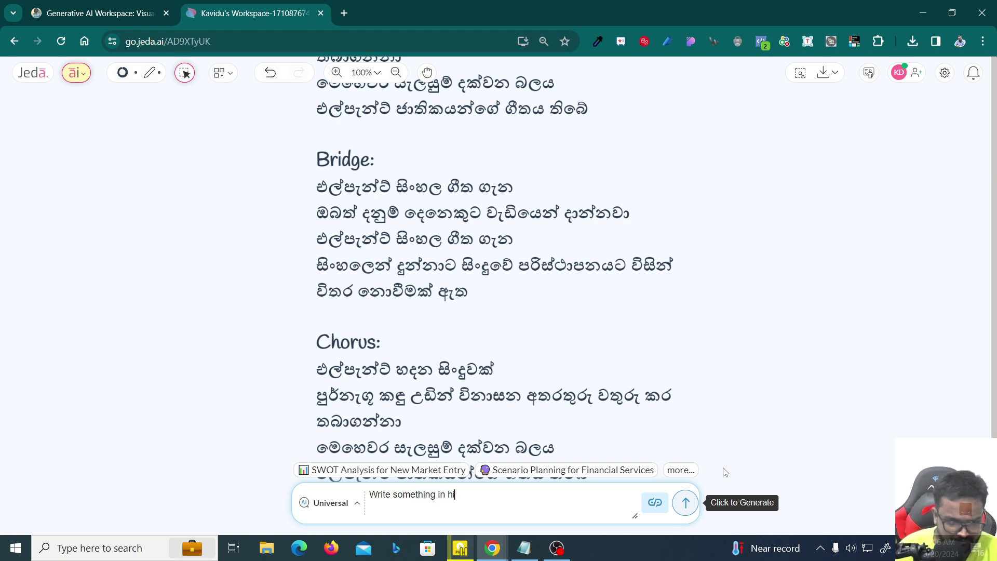
{"action": "type", "text": "ndi"}
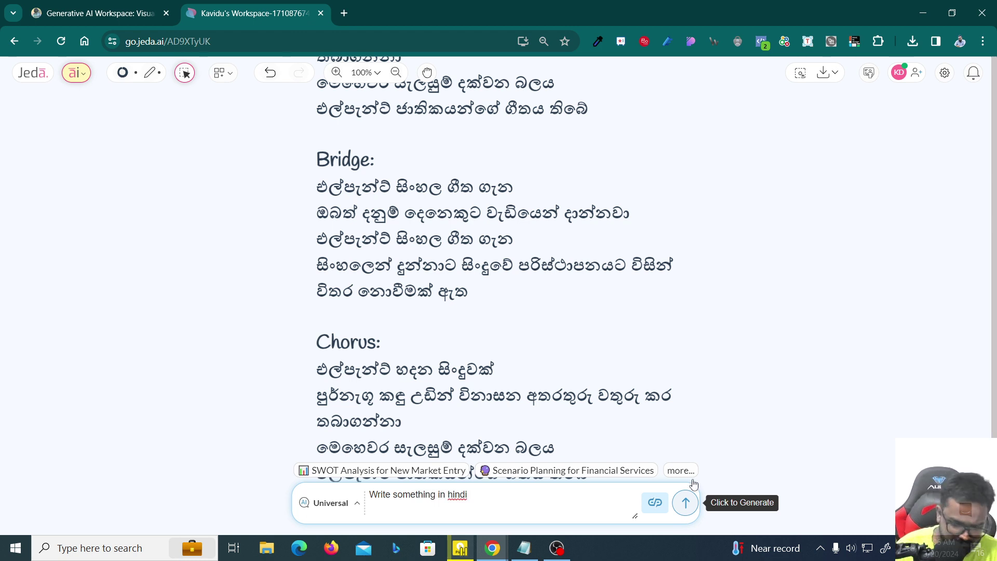
{"action": "left_click", "coordinate": [685, 502]}
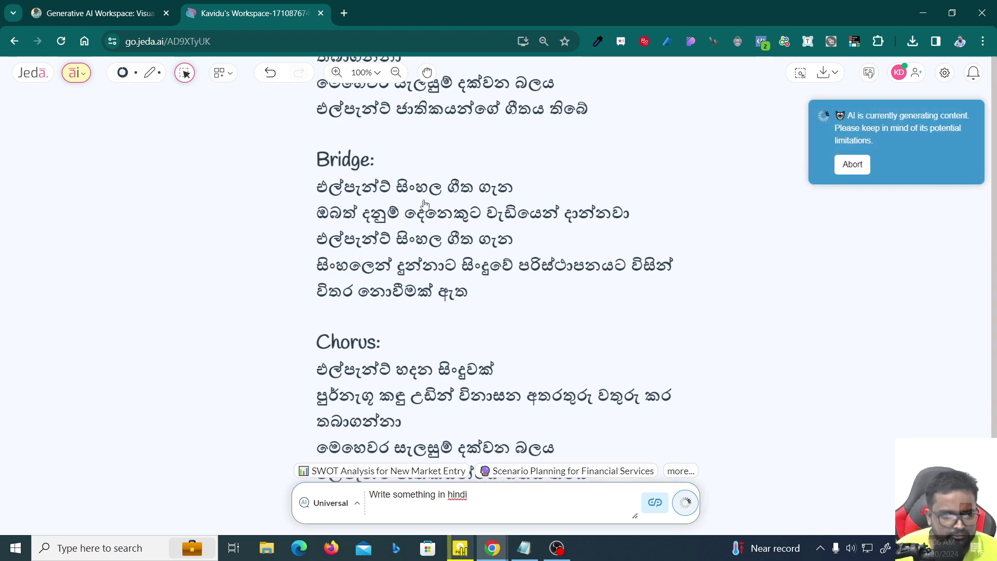
- Search Google for "hindi to english" in a new browser tab
{"action": "left_click", "coordinate": [344, 13]}
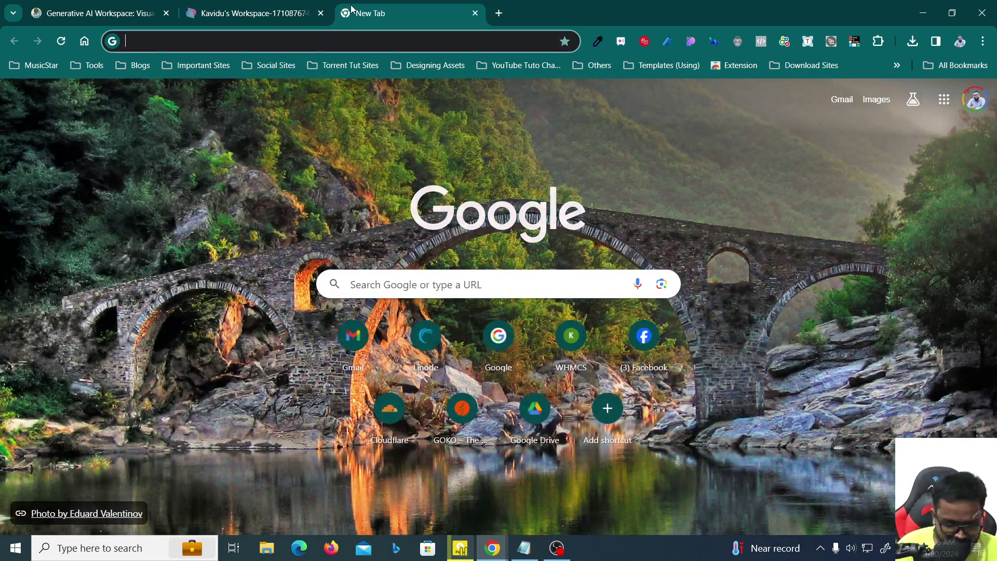
{"action": "type", "text": "hindi to"}
{"action": "key", "text": "Return"}
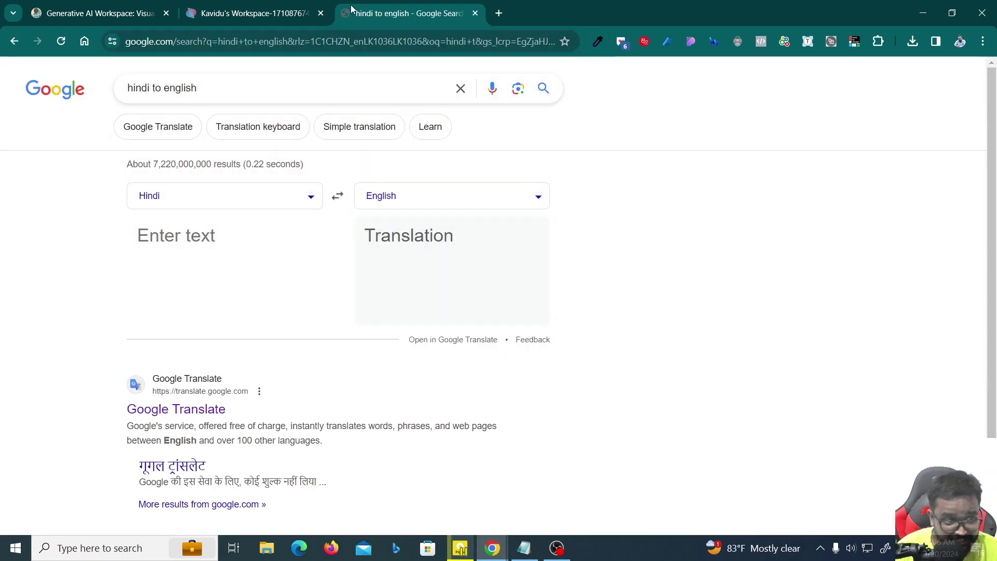
- Copy the generated Hindi sentence from the Jeda.ai workspace and translate it into English with Google's translator
{"action": "left_click", "coordinate": [241, 5]}
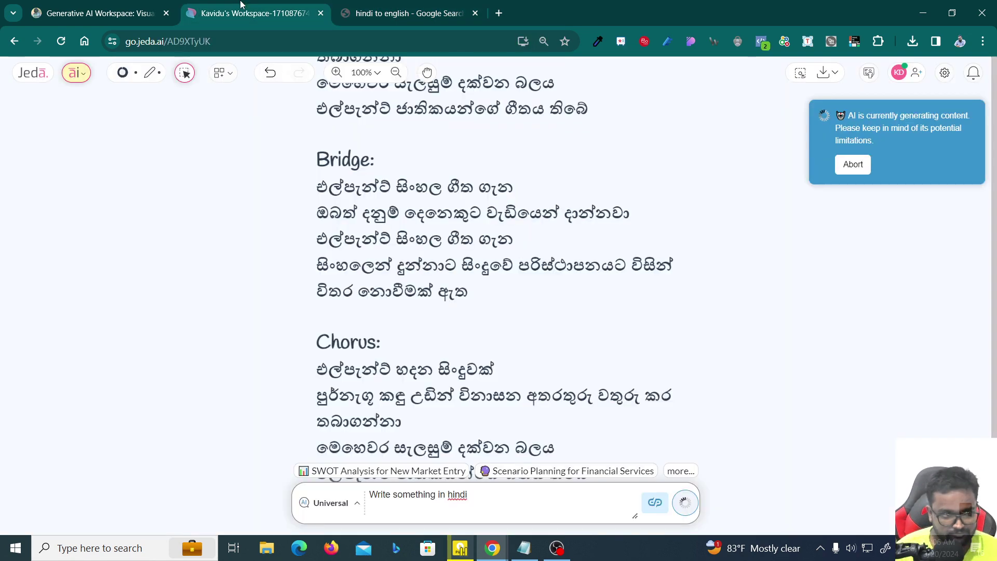
{"action": "double_click", "coordinate": [329, 316]}
{"action": "triple_click", "coordinate": [388, 276]}
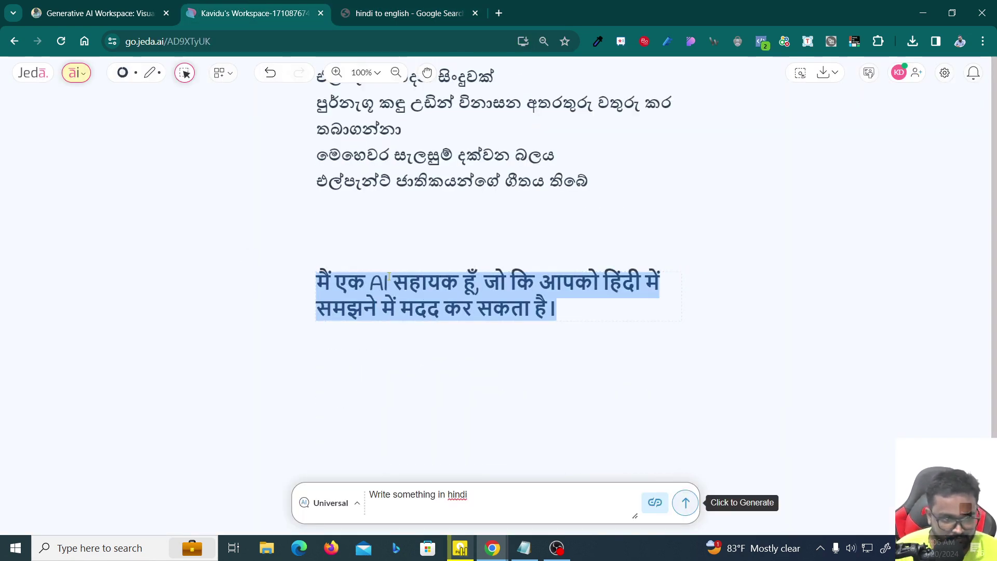
{"action": "key", "text": "ctrl+Tab"}
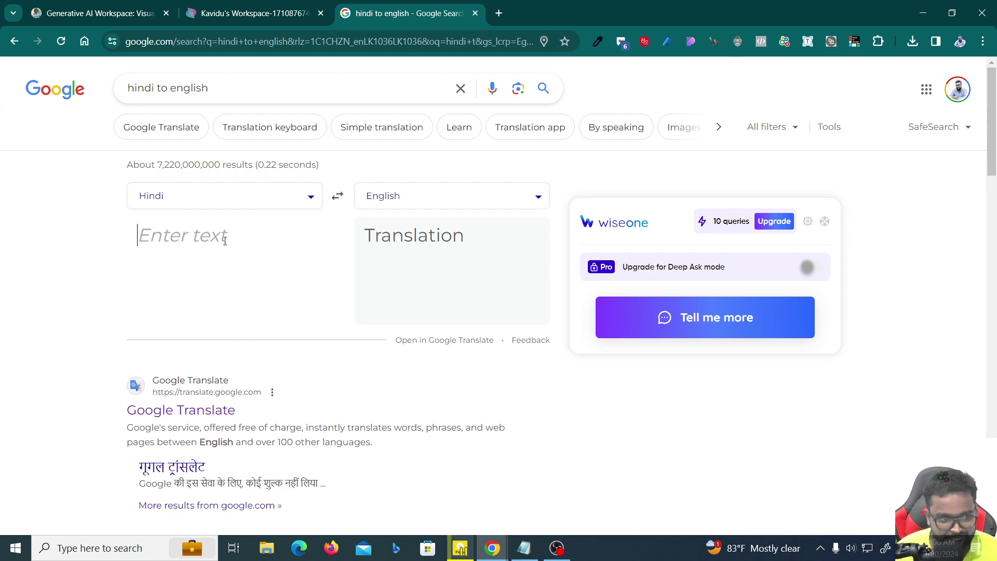
{"action": "type", "text": "मैं एक AI सहायक हूं, जो कि आपको हिंदी में समझने में मदद कर सकता है।"}
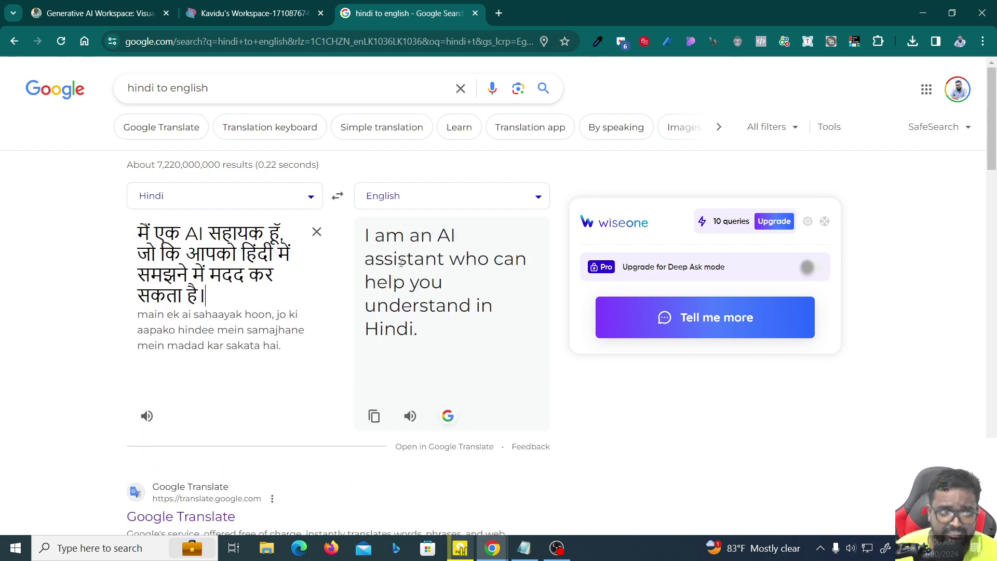
- Switch back to the Jeda.ai workspace, replace the prompt with "write a short story about an elephant" and generate the content
{"action": "key", "text": "ctrl+shift+Tab"}
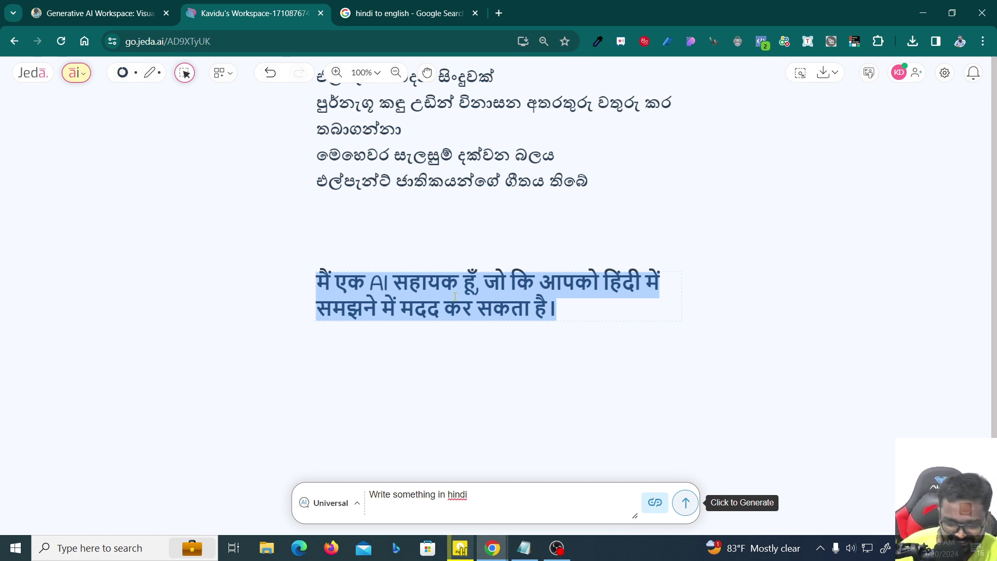
{"action": "left_click_drag", "start_coordinate": [504, 499], "coordinate": [295, 492]}
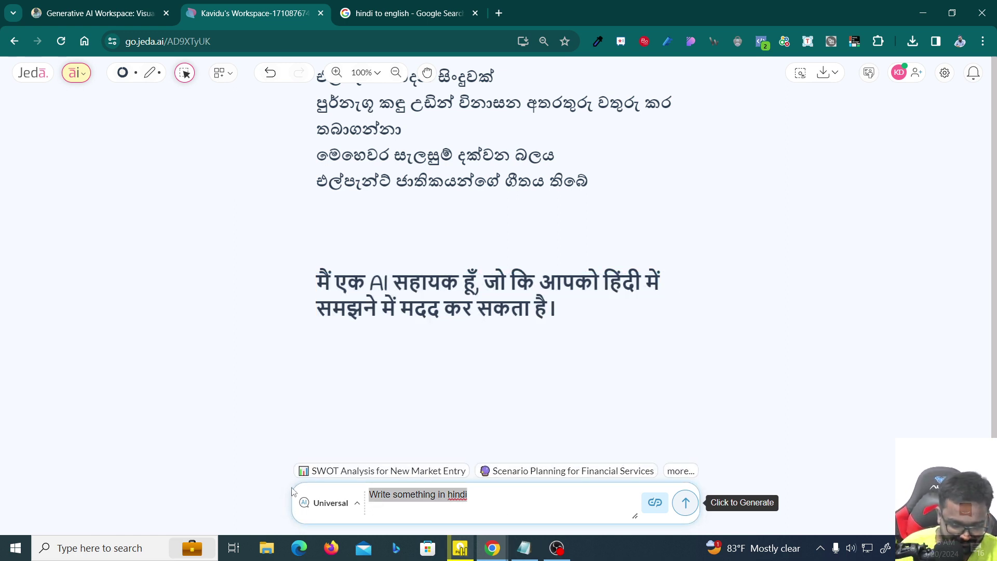
{"action": "type", "text": "write a sto"}
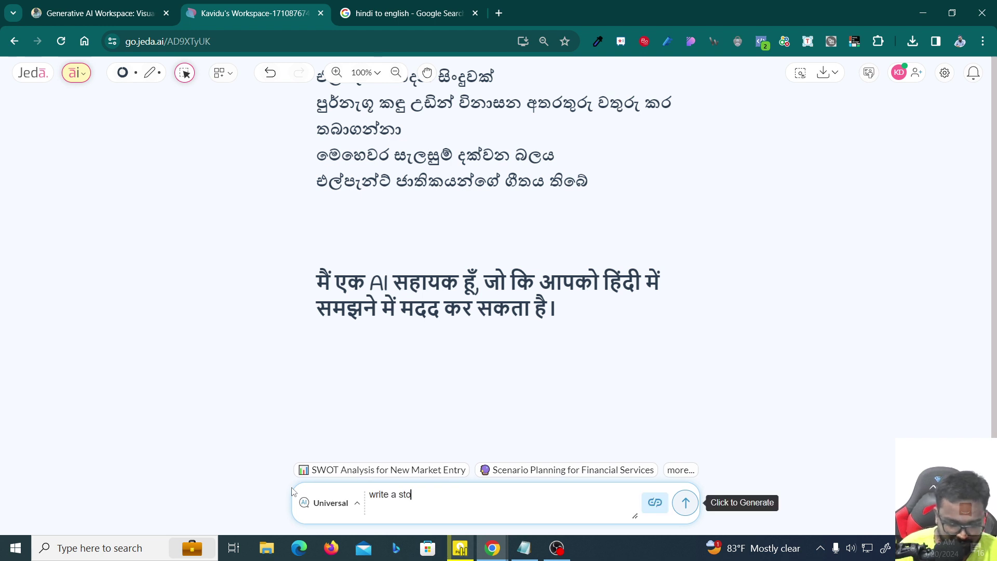
{"action": "type", "text": "ry about "}
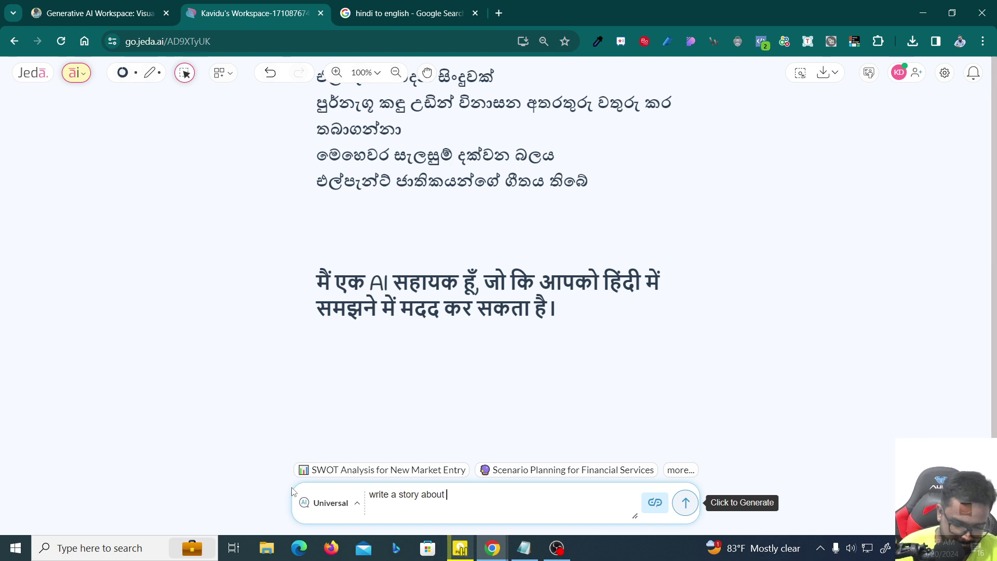
{"action": "type", "text": "ele"}
{"action": "key", "text": "ctrl+shift+Left"}
{"action": "key", "text": "ctrl+shift+Left"}
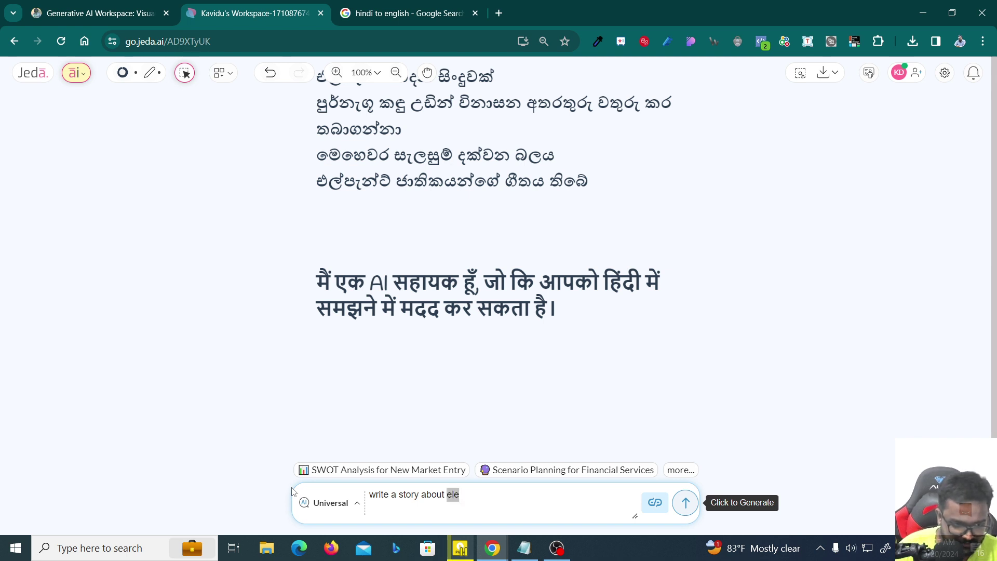
{"action": "key", "text": "ctrl+shift+Left"}
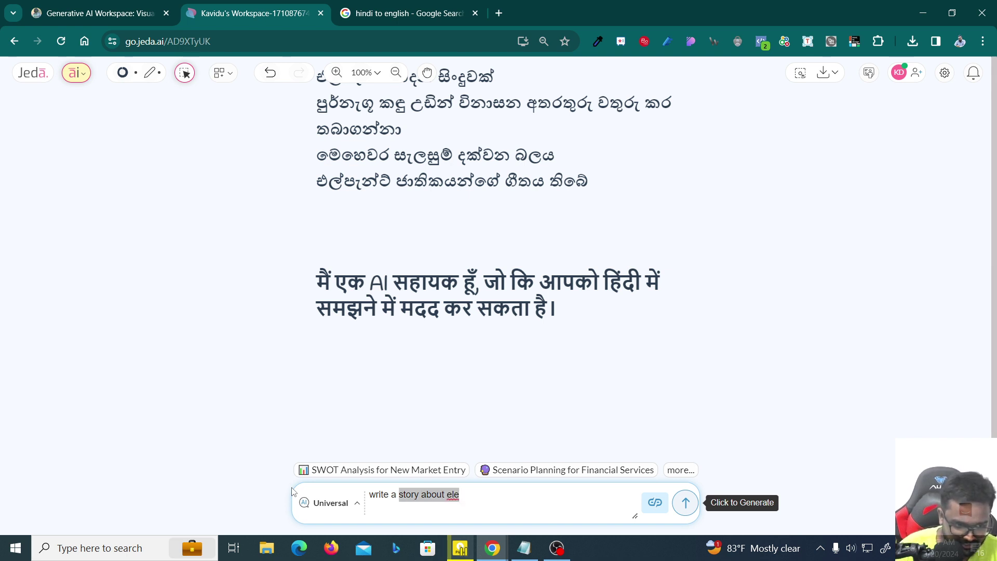
{"action": "type", "text": "short"}
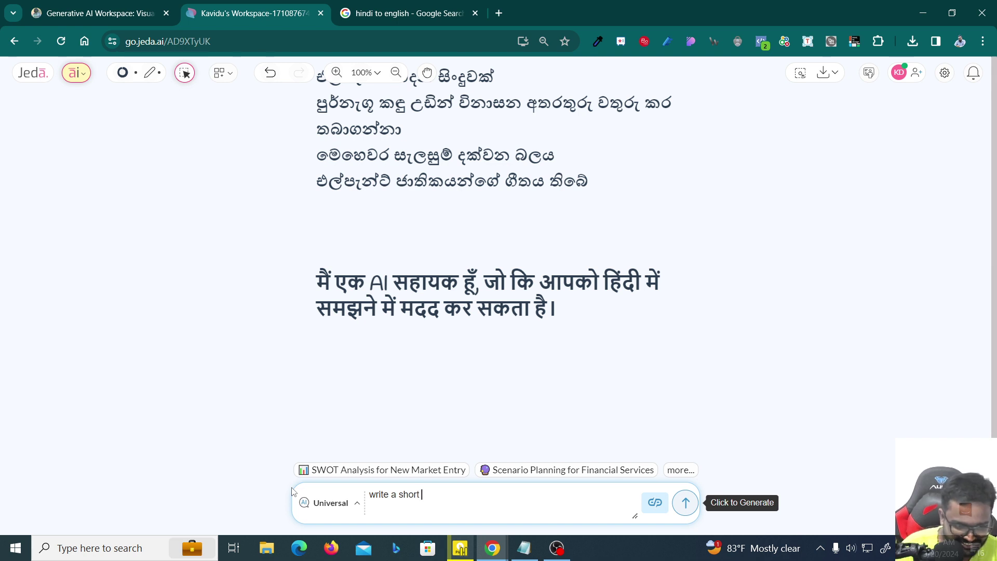
{"action": "type", "text": " story about "}
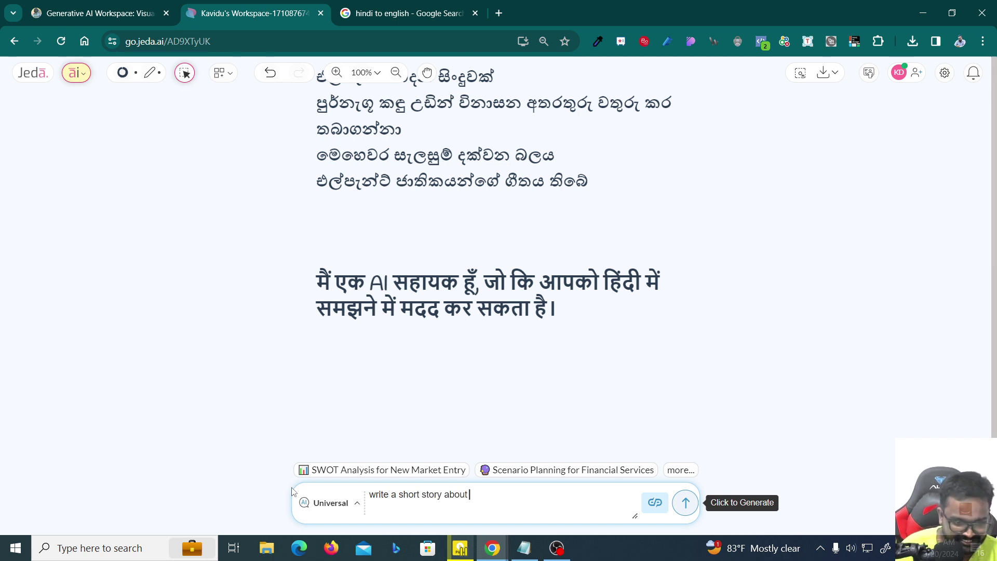
{"action": "type", "text": "an e"}
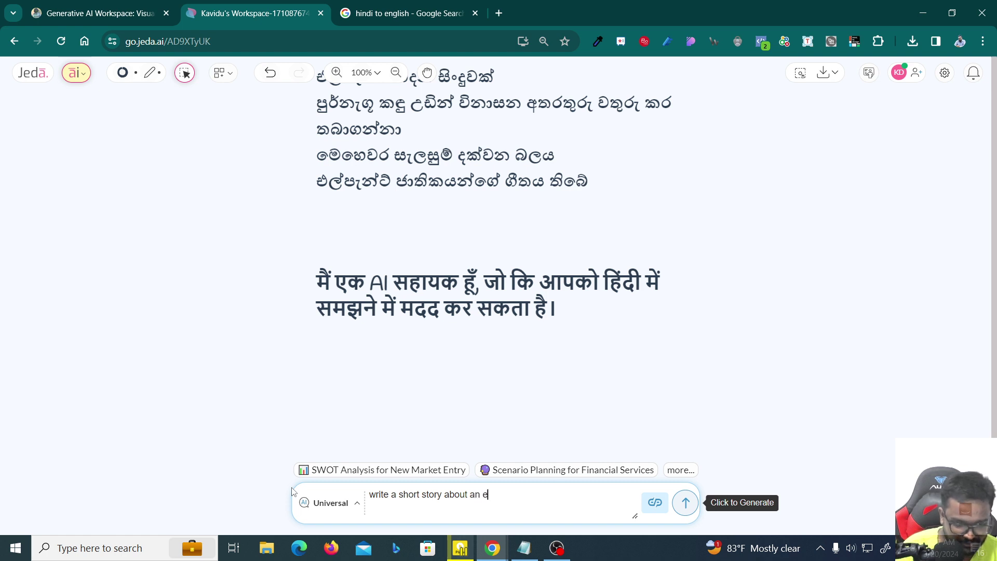
{"action": "type", "text": "lephant"}
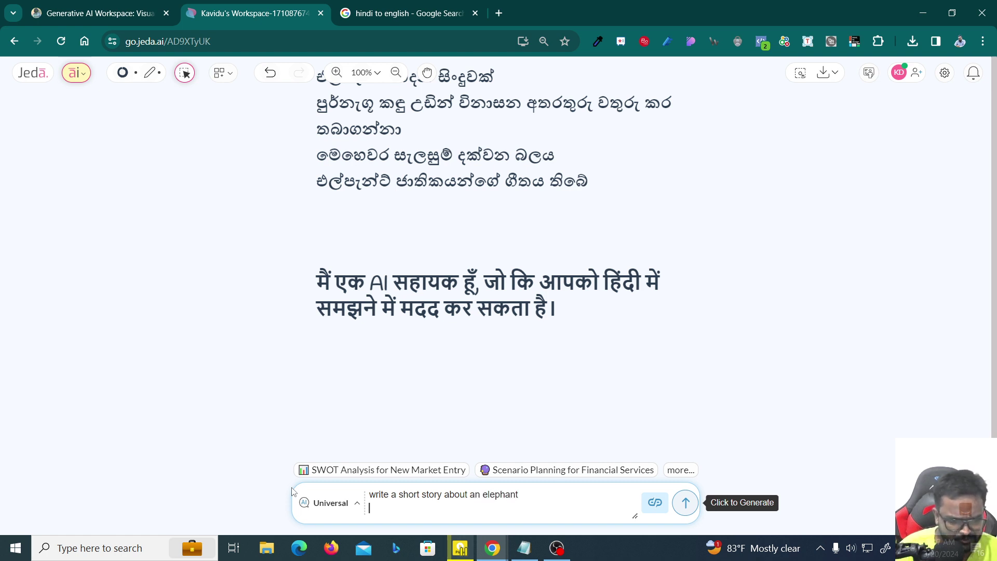
{"action": "key", "text": "Return"}
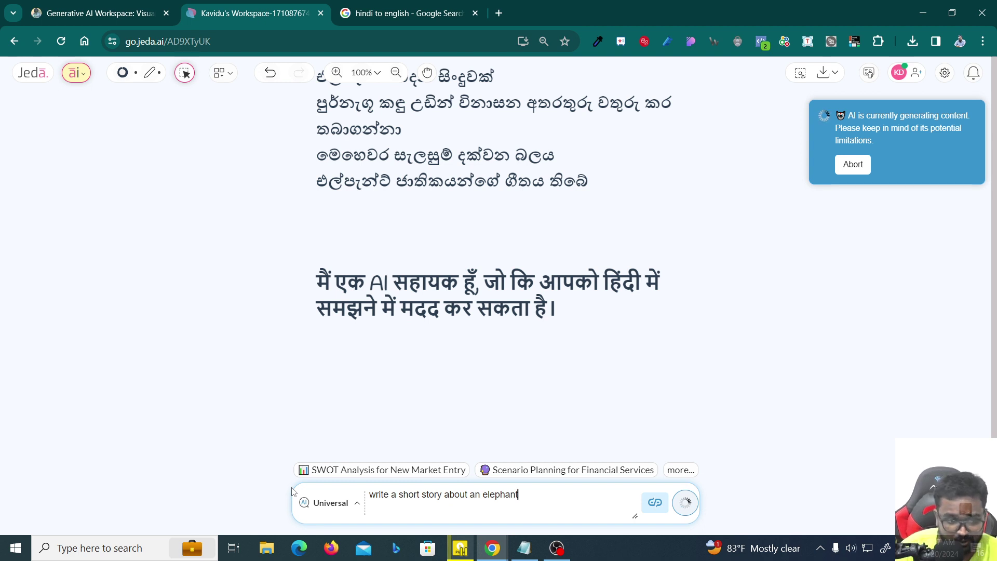
- Look over the workspace around the Sinhala song and Hindi sentence for the new output and inspect the generated elephant image
{"action": "left_click", "coordinate": [335, 502]}
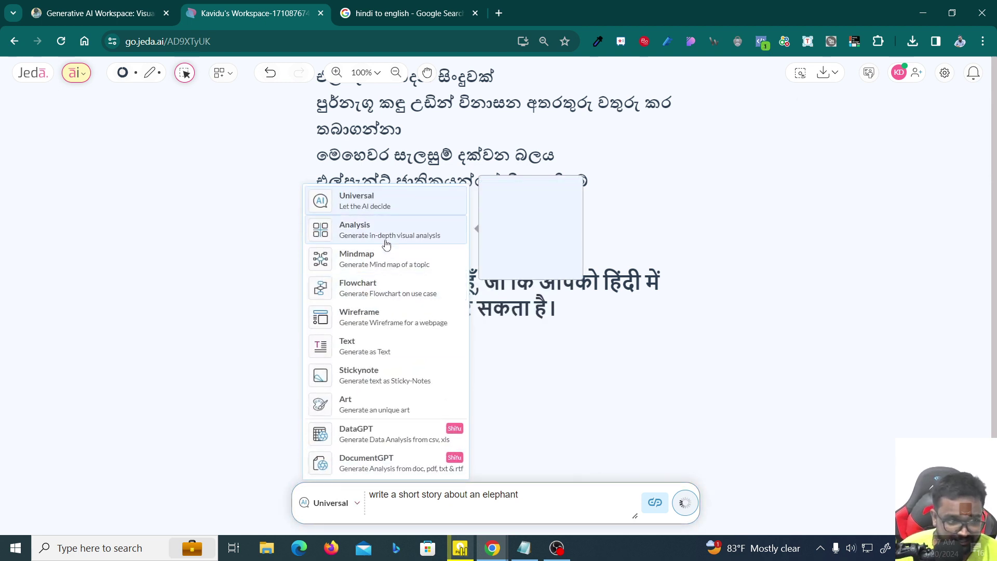
{"action": "left_click", "coordinate": [889, 267]}
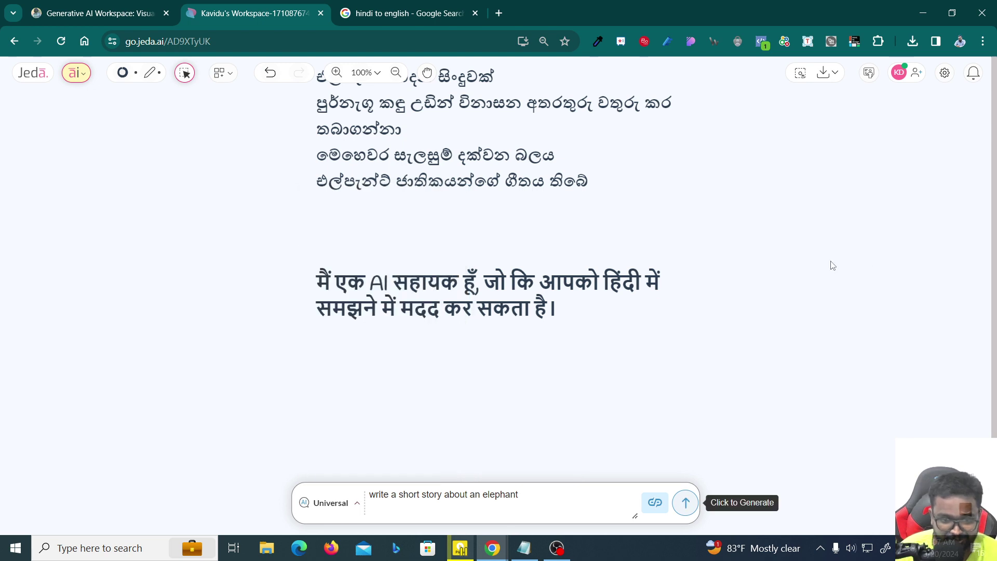
{"action": "scroll", "coordinate": [410, 339], "scroll_direction": "up", "scroll_amount": 1}
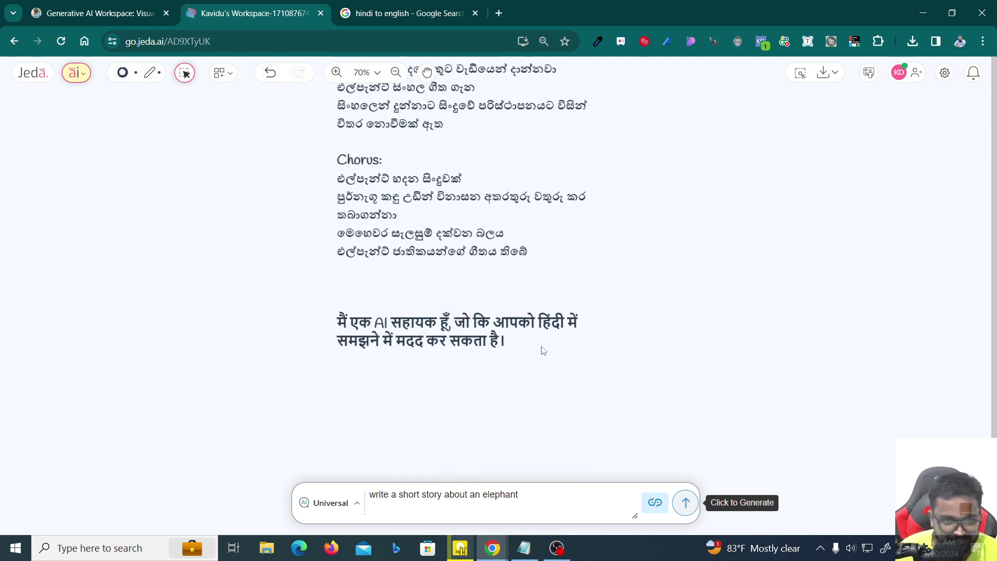
{"action": "scroll", "coordinate": [300, 292], "scroll_direction": "down", "scroll_amount": 2}
{"action": "scroll", "coordinate": [520, 346], "scroll_direction": "up", "scroll_amount": 2}
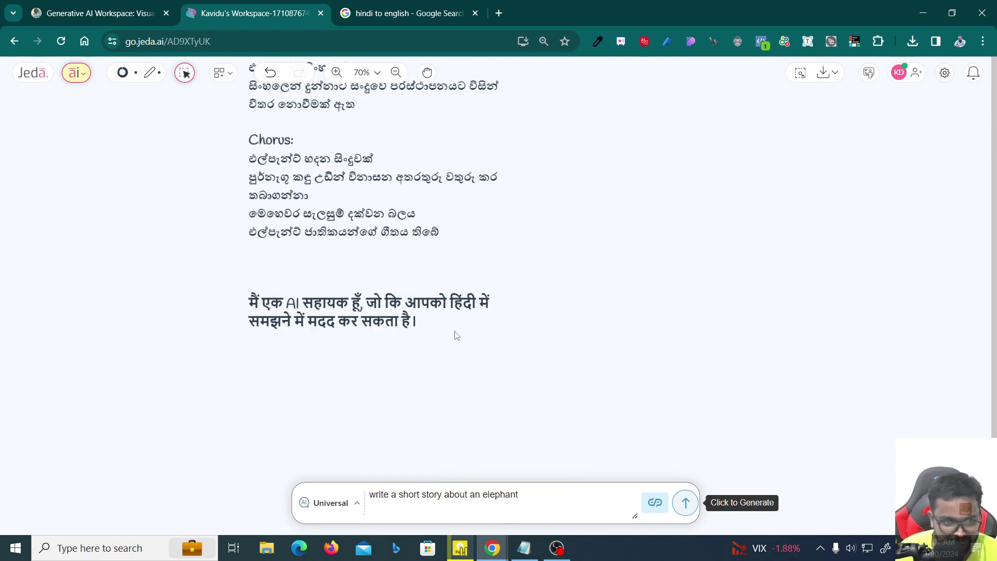
{"action": "scroll", "coordinate": [457, 333], "scroll_direction": "up", "scroll_amount": 3}
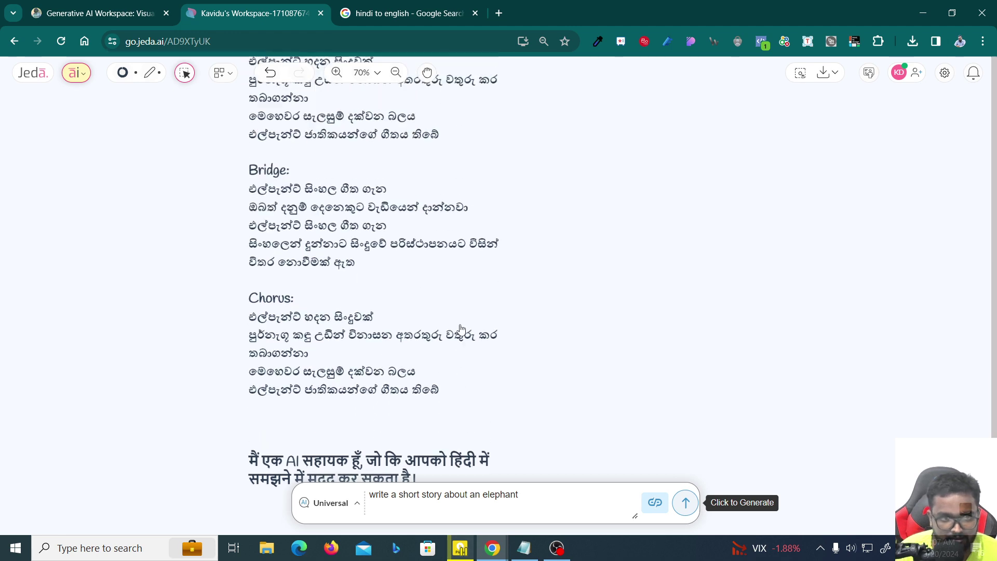
{"action": "scroll", "coordinate": [473, 307], "scroll_direction": "up", "scroll_amount": 1}
{"action": "scroll", "coordinate": [472, 251], "scroll_direction": "down", "scroll_amount": 3}
{"action": "scroll", "coordinate": [474, 251], "scroll_direction": "up", "scroll_amount": 2}
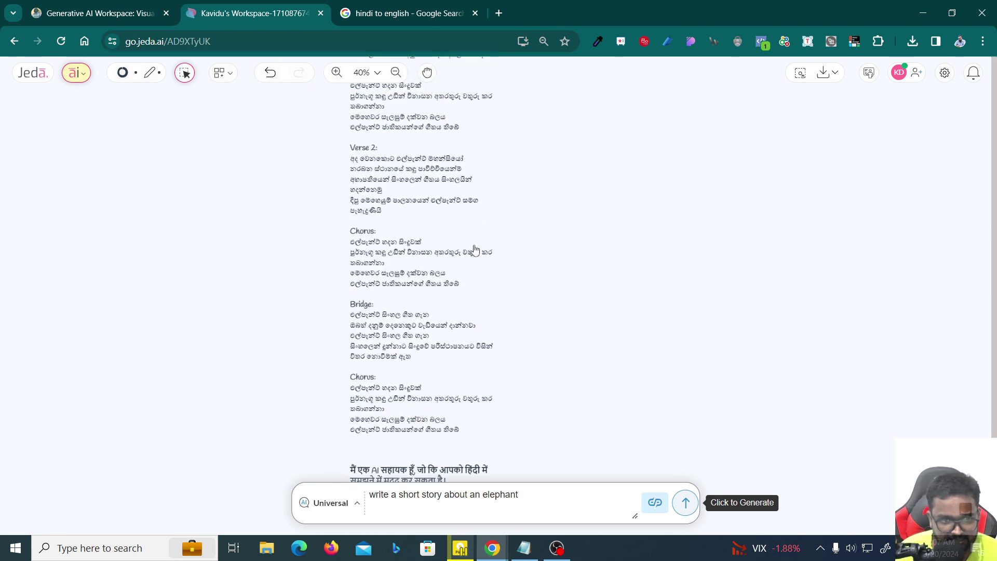
{"action": "scroll", "coordinate": [474, 249], "scroll_direction": "up", "scroll_amount": 1}
{"action": "scroll", "coordinate": [474, 250], "scroll_direction": "down", "scroll_amount": 3}
{"action": "scroll", "coordinate": [491, 313], "scroll_direction": "up", "scroll_amount": 3}
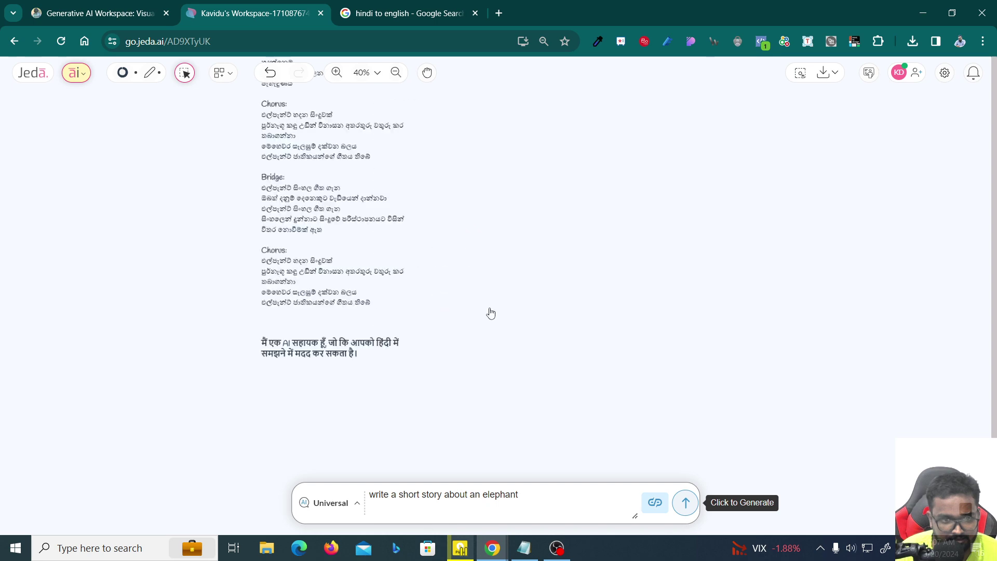
{"action": "scroll", "coordinate": [480, 280], "scroll_direction": "up", "scroll_amount": 1}
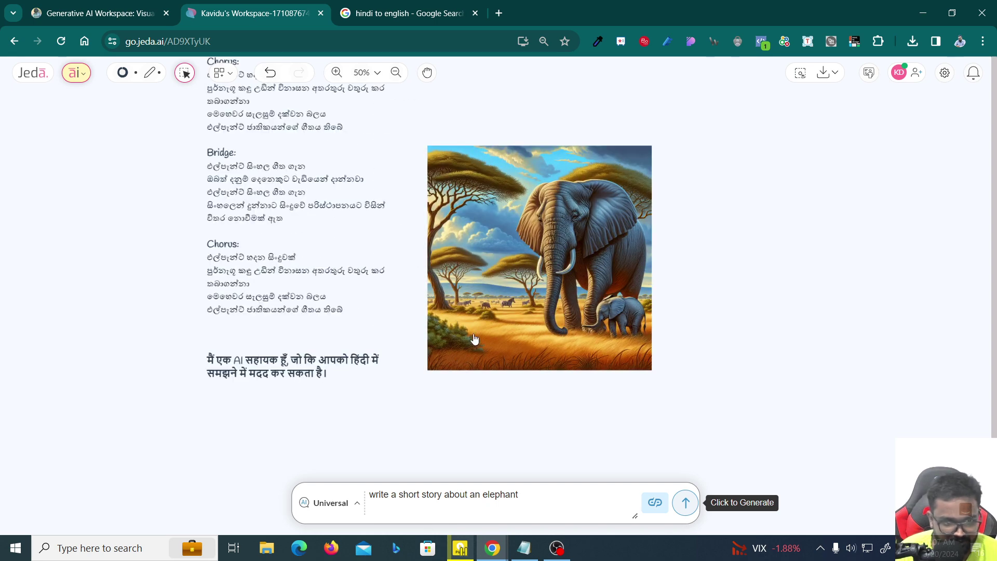
{"action": "left_click", "coordinate": [327, 506]}
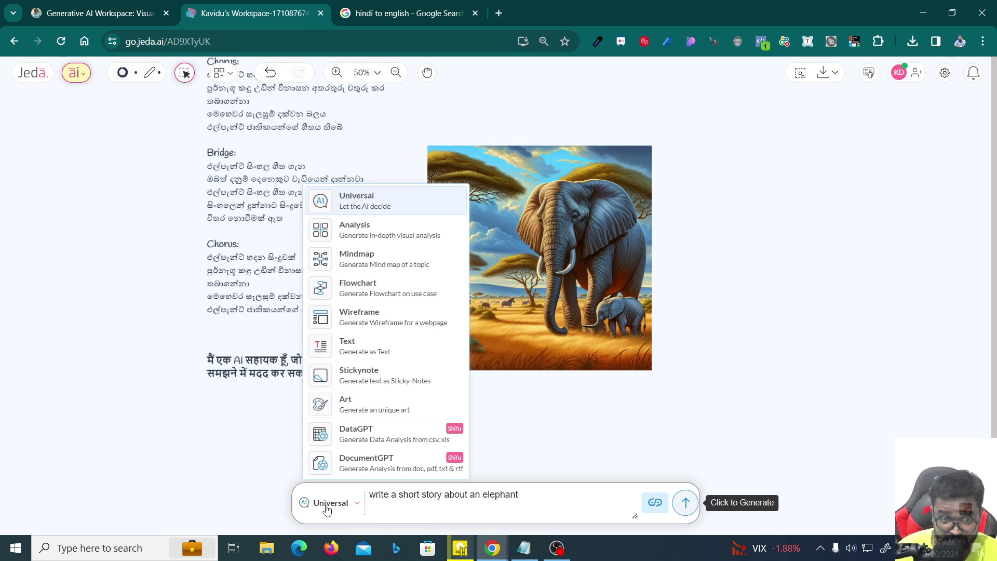
{"action": "left_click", "coordinate": [327, 506]}
{"action": "scroll", "coordinate": [535, 319], "scroll_direction": "up", "scroll_amount": 2}
{"action": "left_click", "coordinate": [589, 278]}
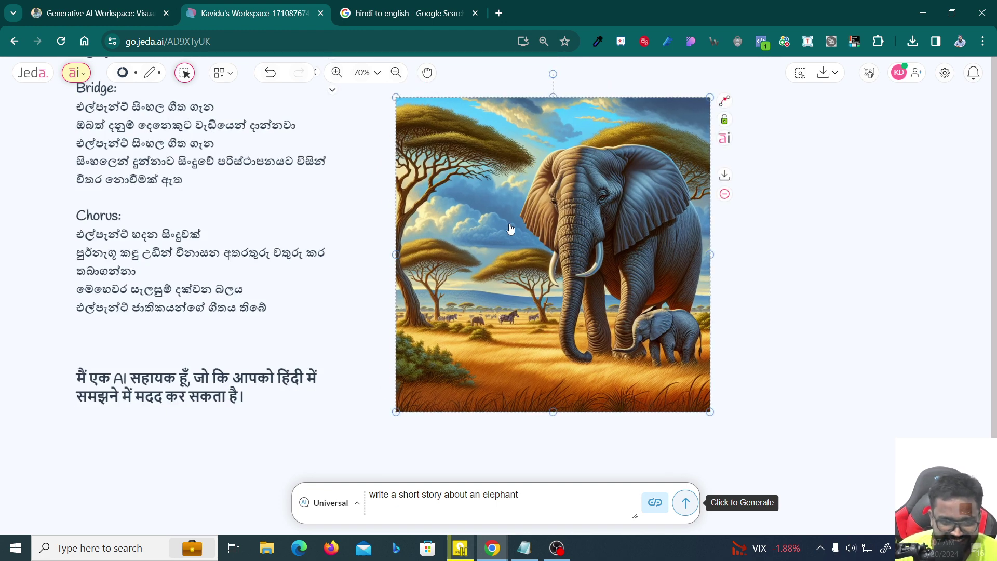
- Set the generation type to Text and generate the elephant short story again from the same prompt
{"action": "left_click", "coordinate": [362, 502]}
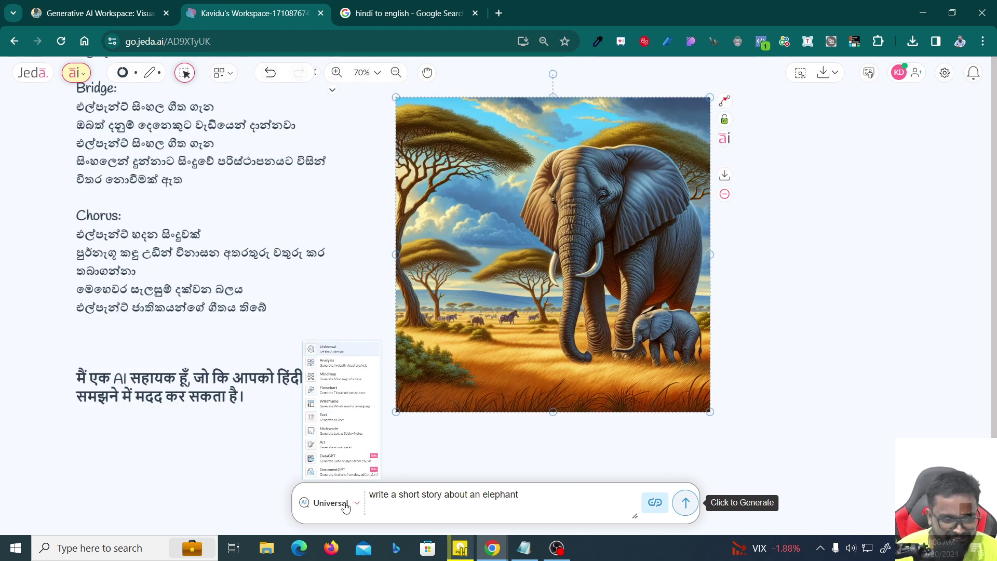
{"action": "left_click", "coordinate": [358, 342]}
{"action": "left_click", "coordinate": [697, 500]}
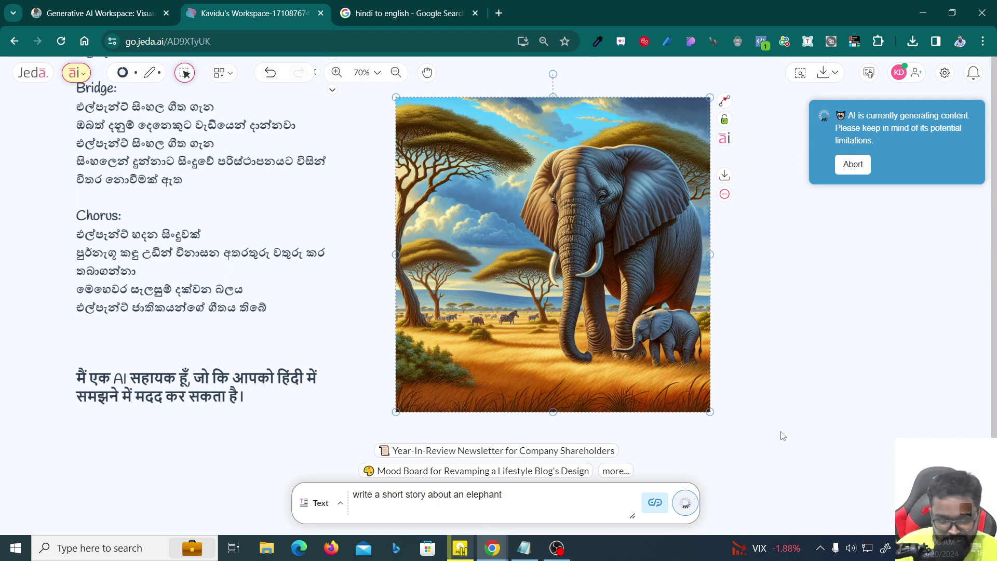
{"action": "left_click", "coordinate": [318, 503]}
{"action": "mouse_move", "coordinate": [356, 343]}
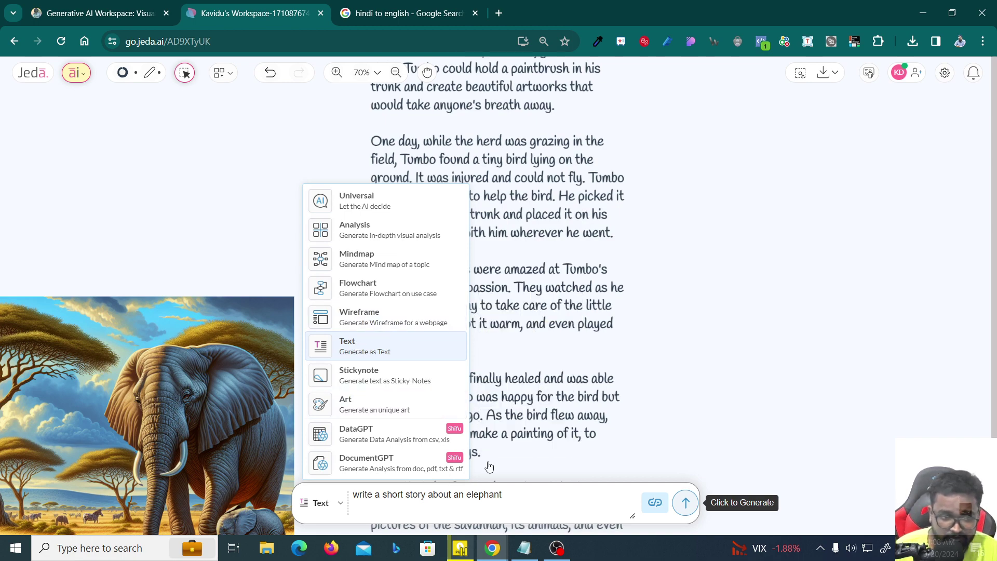
- Extend the prompt to "write a short story about an elephant in hindi" and generate the text
{"action": "left_click", "coordinate": [498, 493]}
{"action": "scroll", "coordinate": [462, 428], "scroll_direction": "up", "scroll_amount": 5}
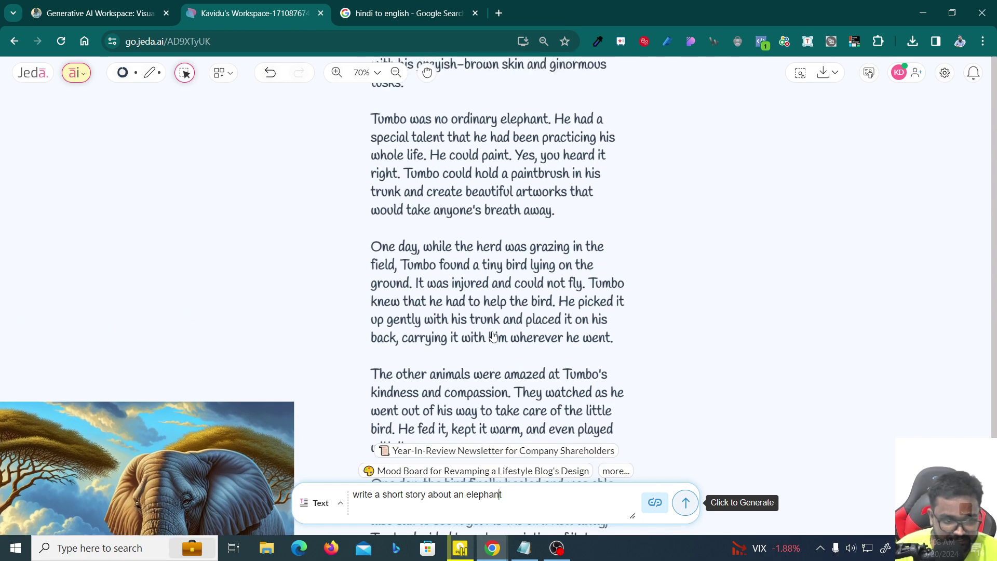
{"action": "scroll", "coordinate": [462, 429], "scroll_direction": "up", "scroll_amount": 3}
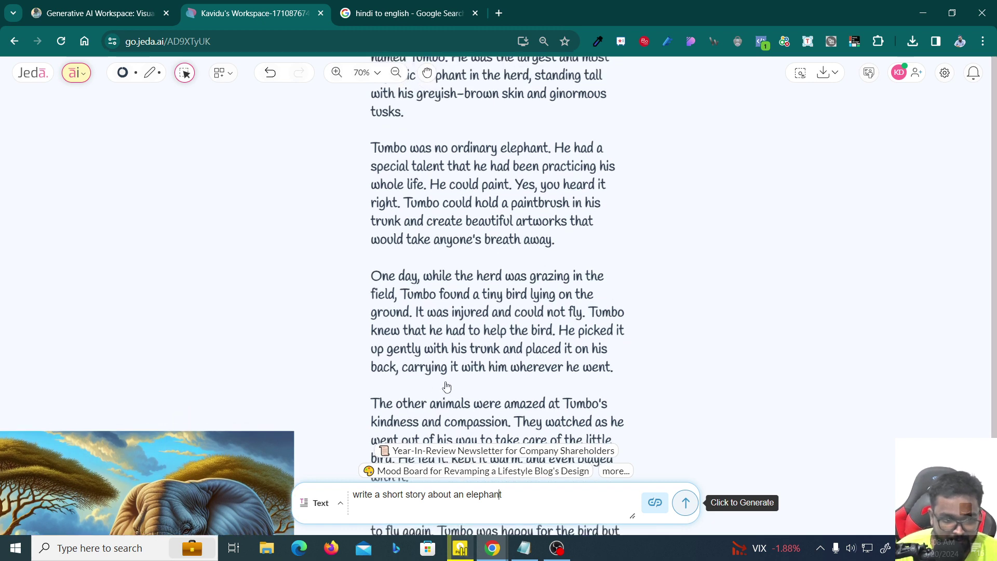
{"action": "scroll", "coordinate": [459, 347], "scroll_direction": "up", "scroll_amount": 2}
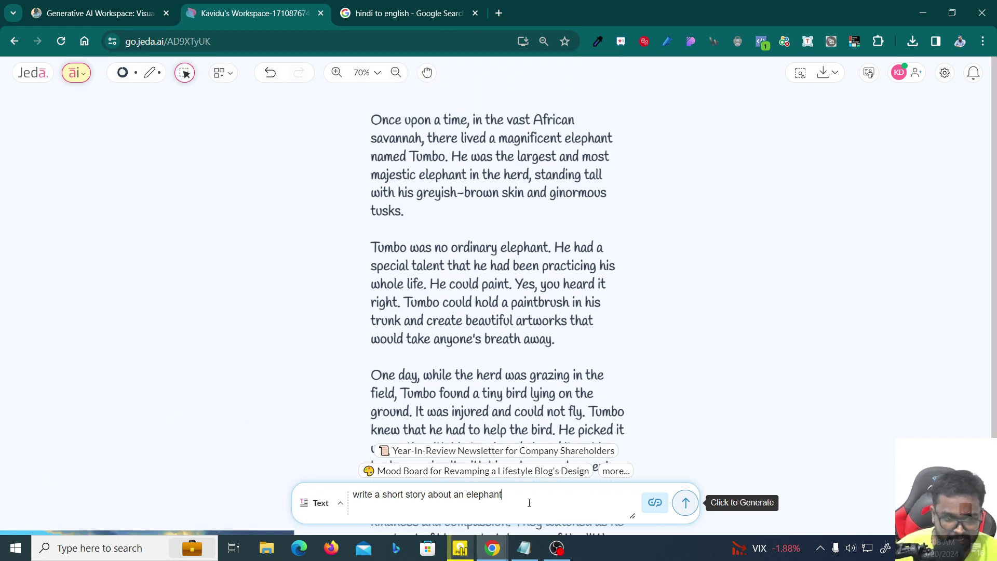
{"action": "type", "text": "in hindi"}
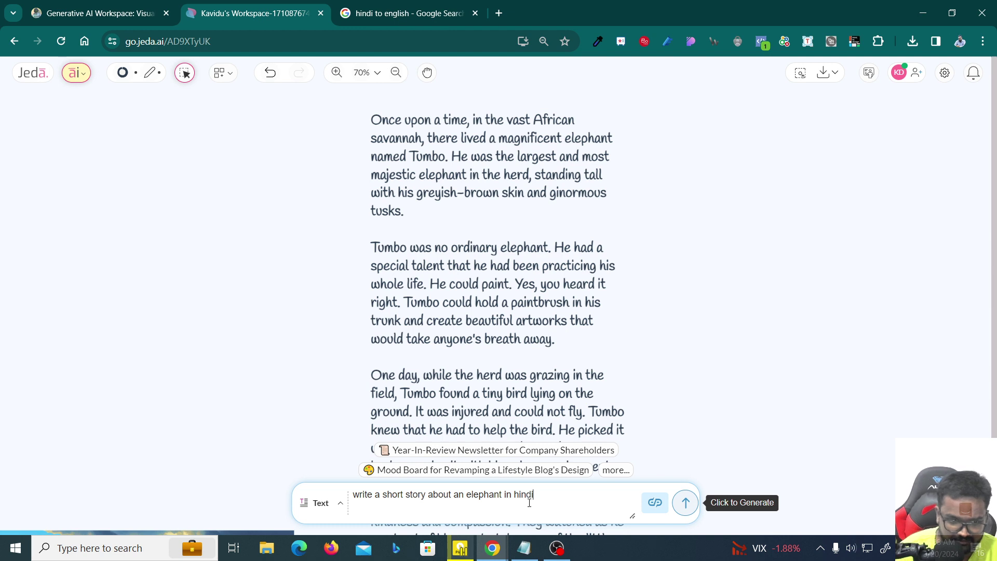
{"action": "left_click", "coordinate": [693, 503]}
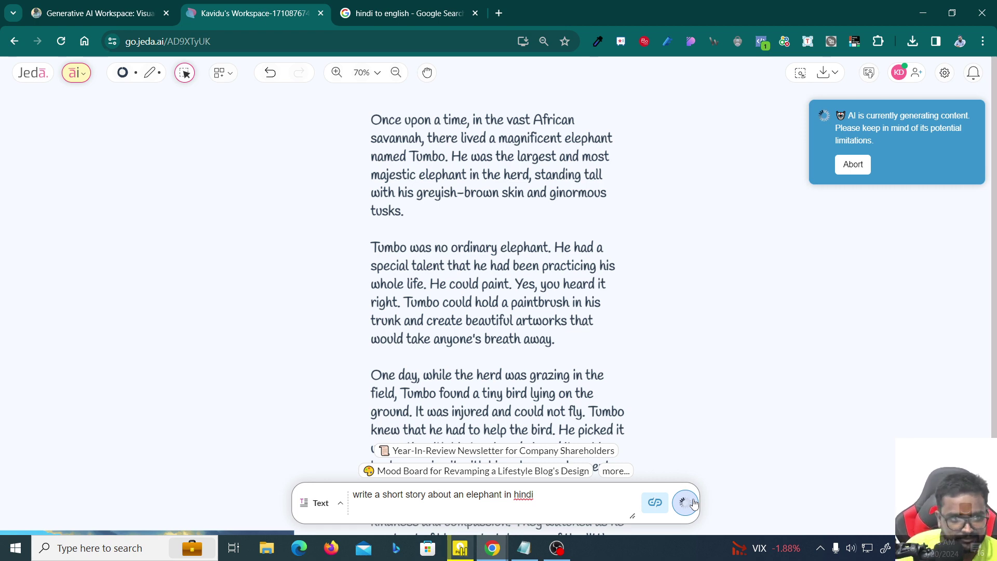
- Switch to the Google translation tab and highlight the English translation of the Hindi sentence to review it
{"action": "left_click", "coordinate": [405, 13]}
{"action": "left_click_drag", "start_coordinate": [449, 339], "coordinate": [364, 231]}
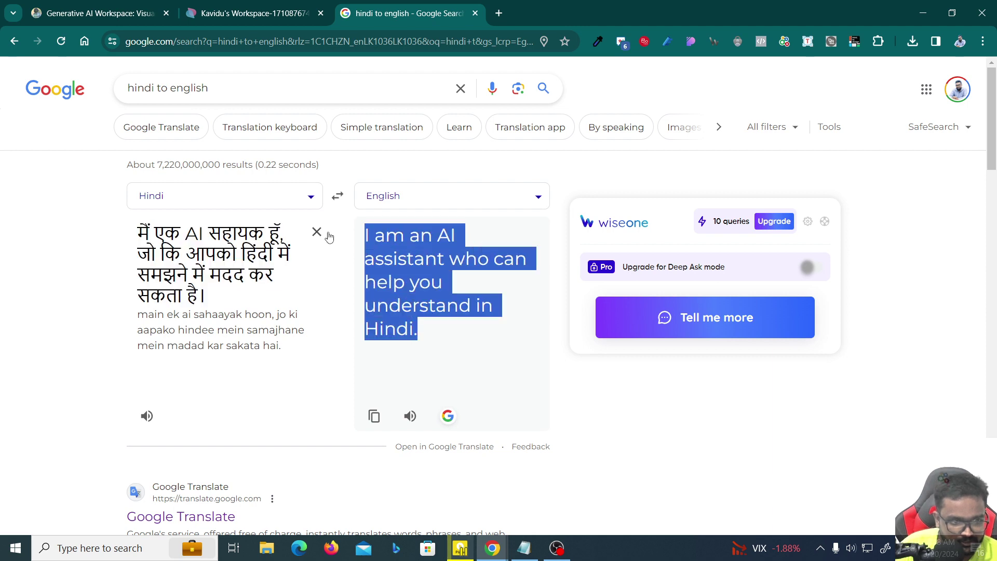
{"action": "key", "text": "alt"}
{"action": "left_click_drag", "start_coordinate": [454, 359], "coordinate": [334, 240]}
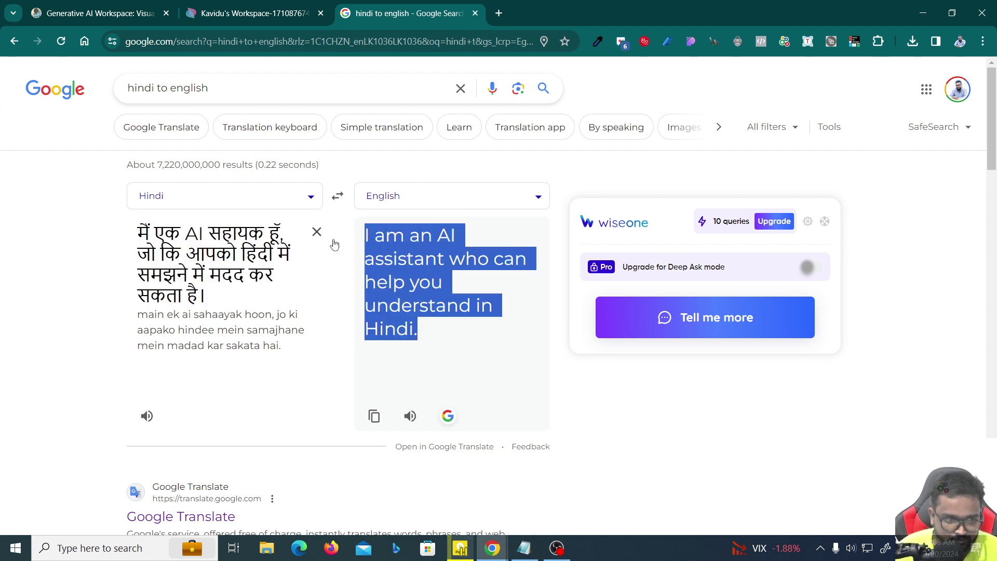
- Try to translate the entire generated Hindi elephant story by copying it from the workspace into Google's Hindi-to-English translator
{"action": "left_click", "coordinate": [309, 6]}
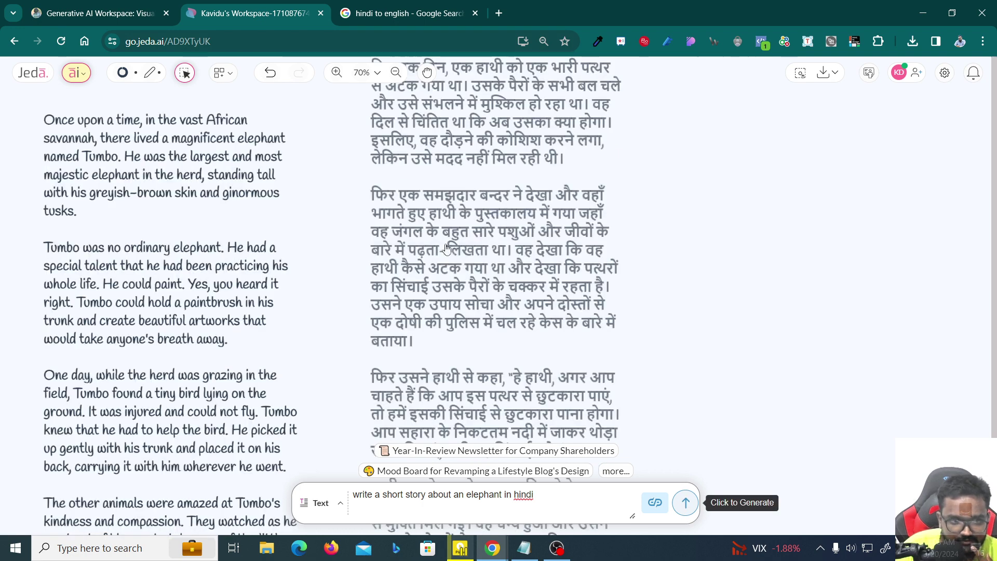
{"action": "scroll", "coordinate": [507, 266], "scroll_direction": "up", "scroll_amount": 3}
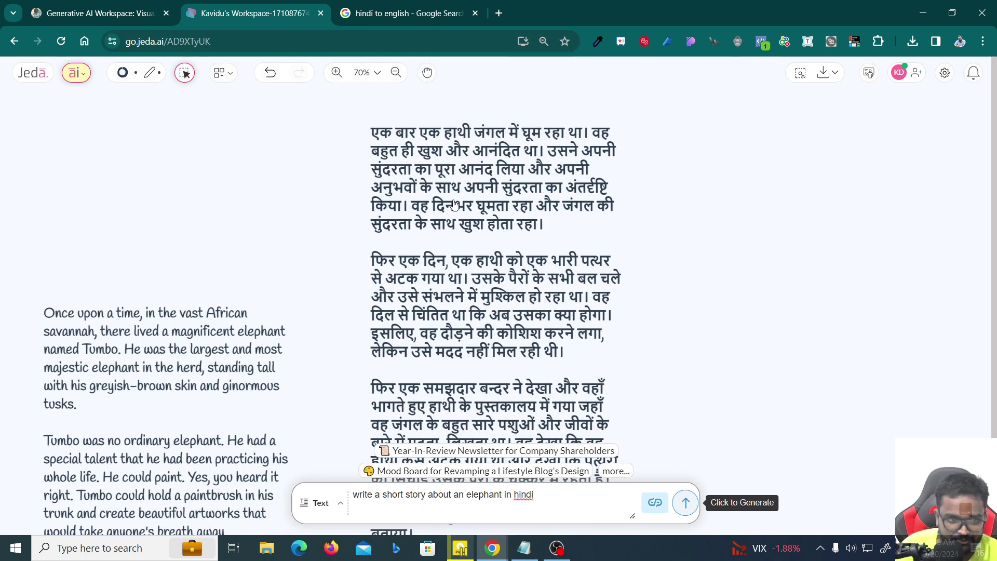
{"action": "double_click", "coordinate": [454, 205]}
{"action": "key", "text": "ctrl+a"}
{"action": "key", "text": "ctrl+c"}
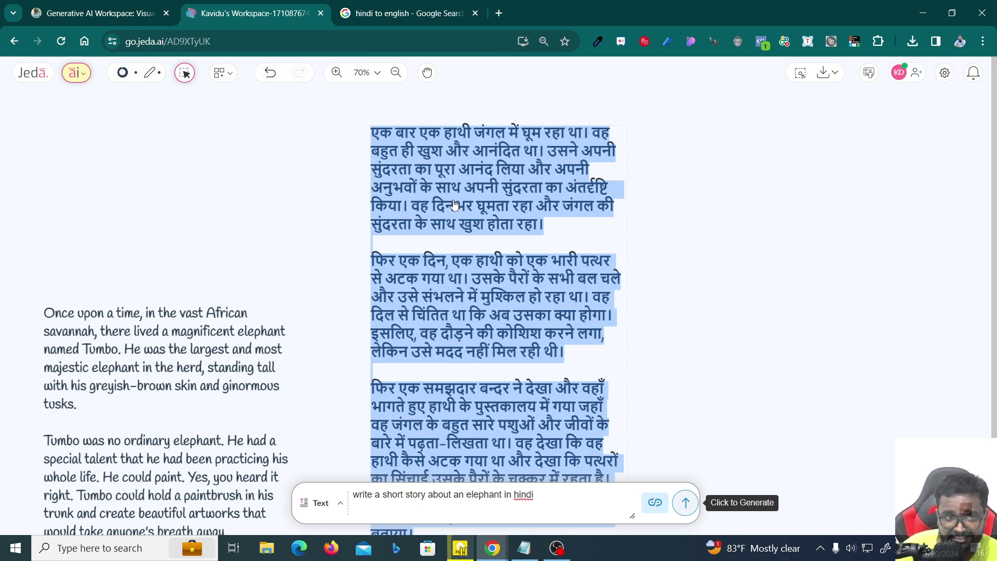
{"action": "left_click", "coordinate": [395, 5]}
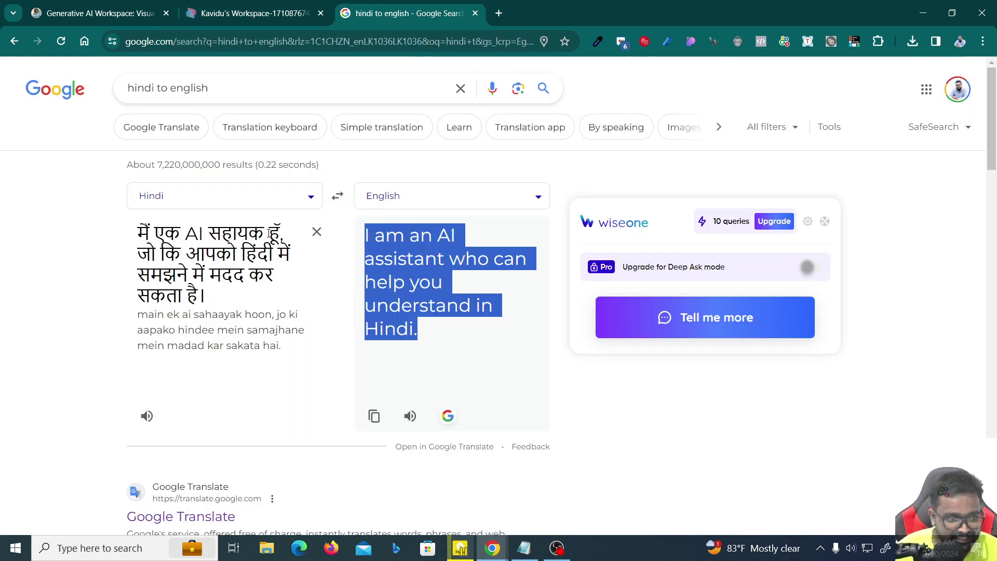
{"action": "triple_click", "coordinate": [259, 285]}
{"action": "key", "text": "ctrl+v"}
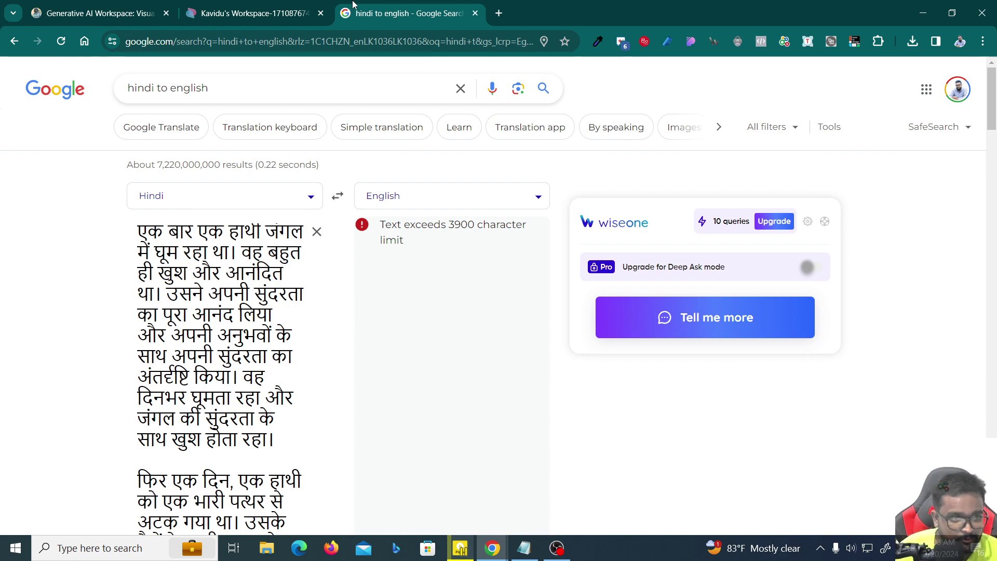
- Copy only the first two paragraphs of the Hindi elephant story and replace the translator's source text with them
{"action": "left_click", "coordinate": [264, 7]}
{"action": "left_click_drag", "start_coordinate": [565, 355], "coordinate": [349, 82]}
{"action": "key", "text": "ctrl+c"}
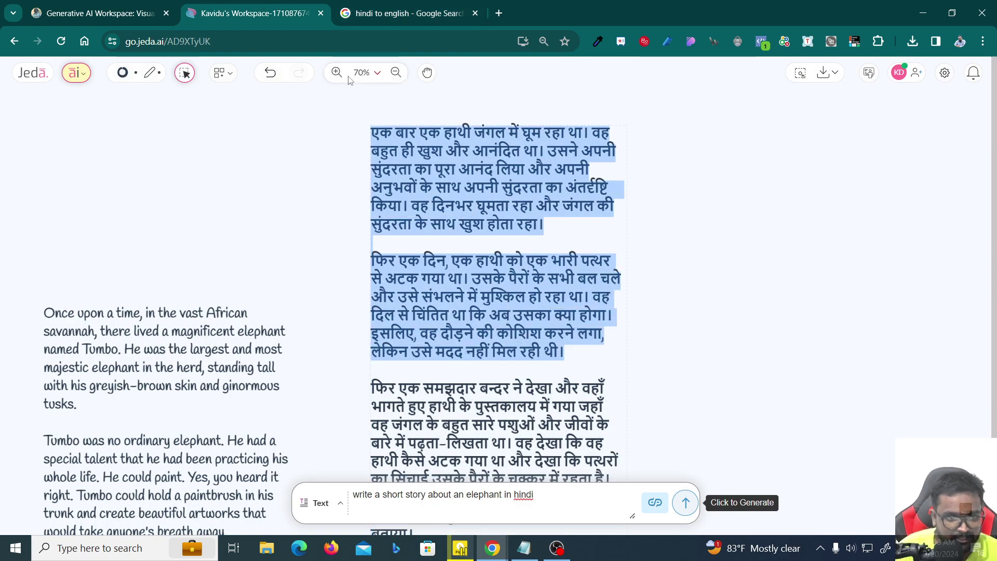
{"action": "left_click", "coordinate": [401, 5]}
{"action": "left_click", "coordinate": [233, 290]}
{"action": "key", "text": "ctrl+a"}
{"action": "key", "text": "ctrl+v"}
{"action": "scroll", "coordinate": [348, 253], "scroll_direction": "up", "scroll_amount": 5}
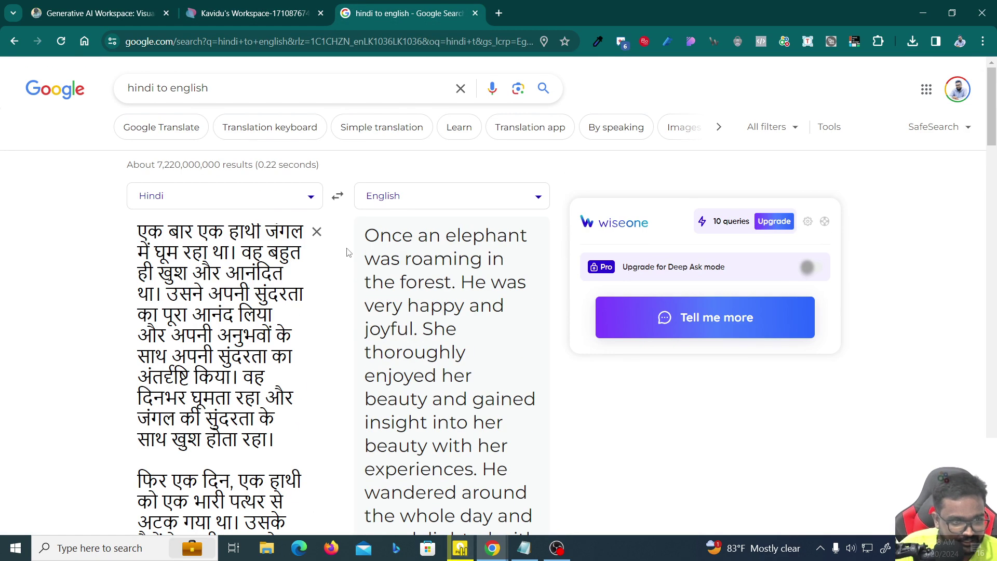
- Read through the English translation of the two Hindi story paragraphs to check that it makes sense as a story
{"action": "scroll", "coordinate": [463, 240], "scroll_direction": "down", "scroll_amount": 1}
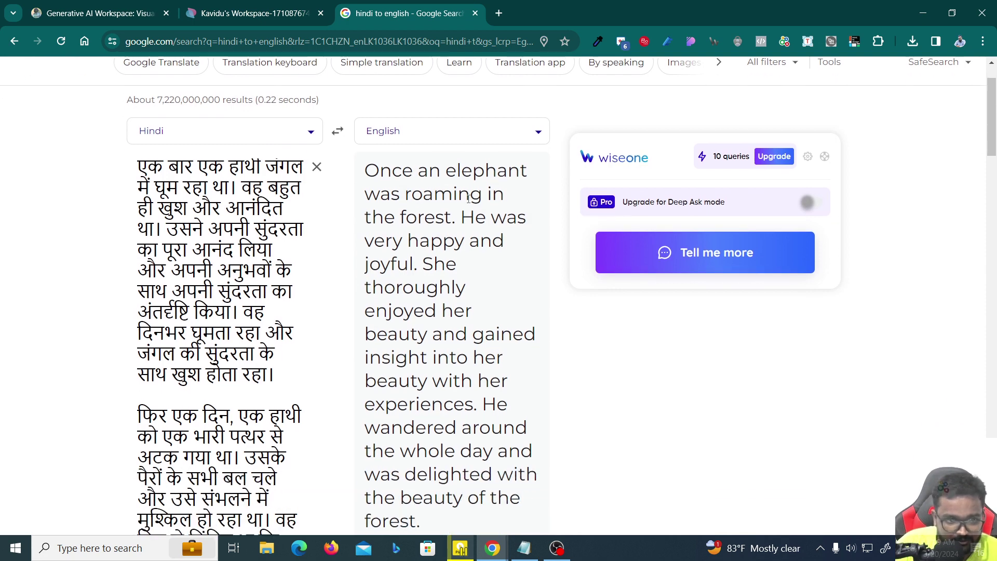
{"action": "scroll", "coordinate": [469, 224], "scroll_direction": "down", "scroll_amount": 1}
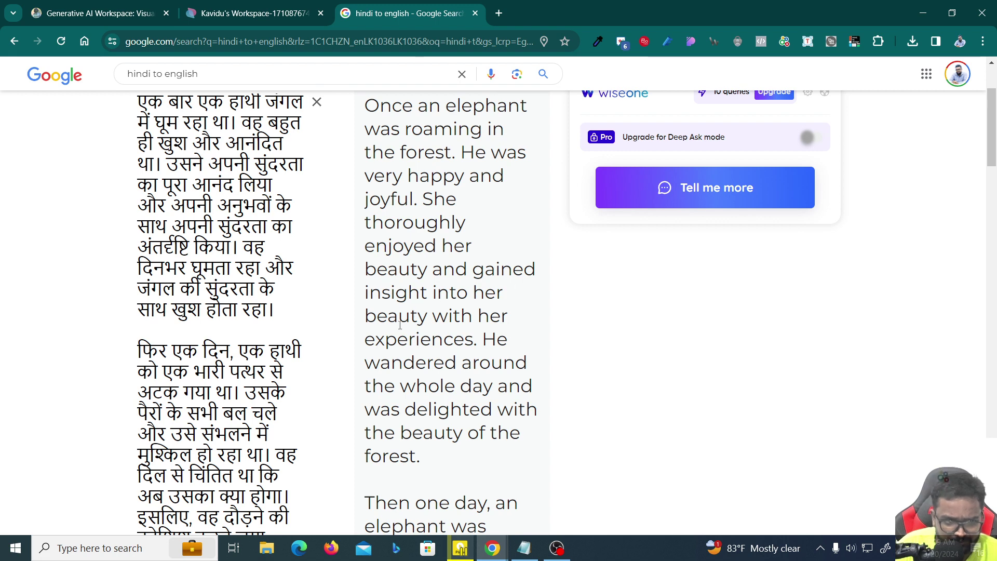
{"action": "scroll", "coordinate": [391, 311], "scroll_direction": "down", "scroll_amount": 1}
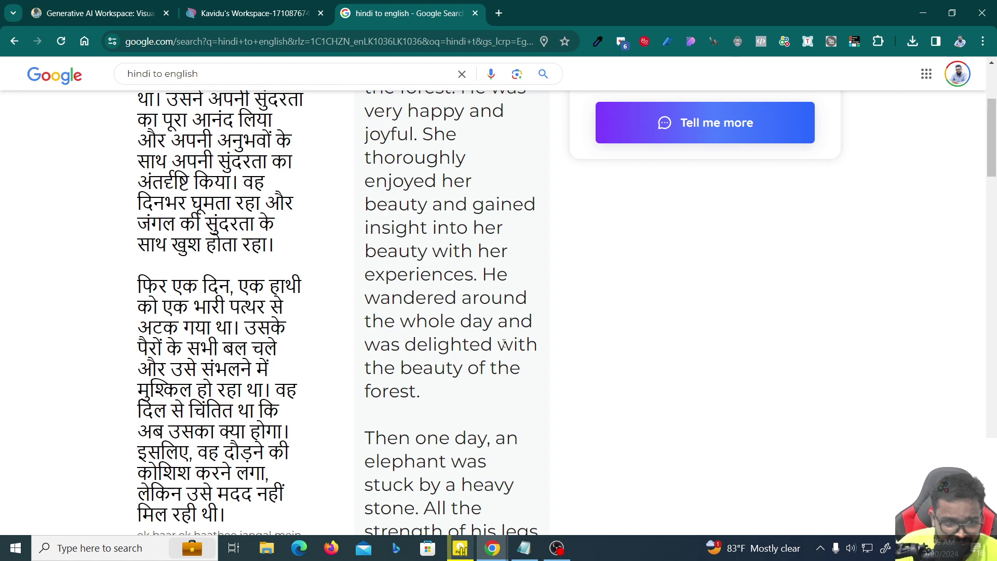
{"action": "scroll", "coordinate": [457, 325], "scroll_direction": "down", "scroll_amount": 1}
{"action": "scroll", "coordinate": [439, 329], "scroll_direction": "down", "scroll_amount": 2}
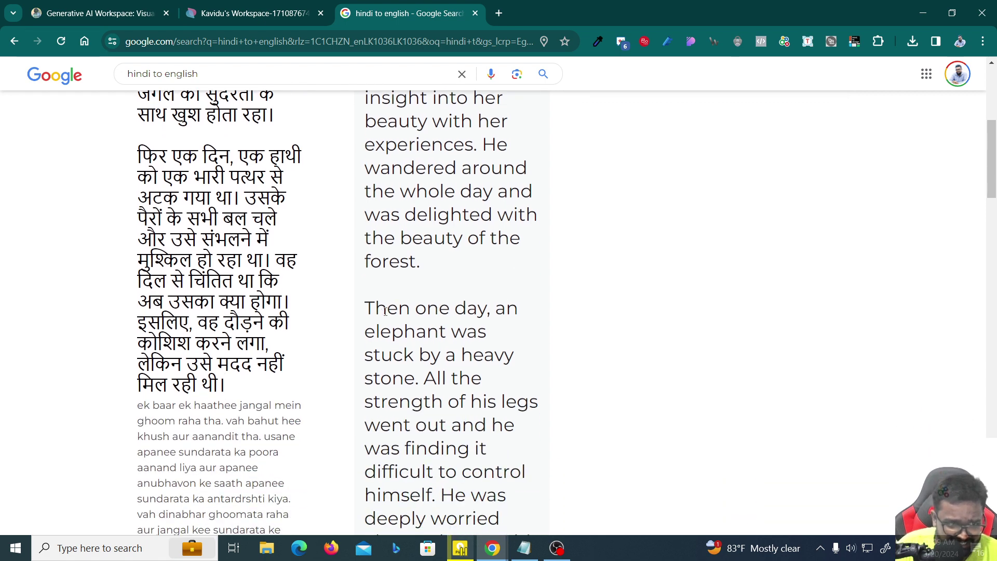
{"action": "scroll", "coordinate": [437, 287], "scroll_direction": "down", "scroll_amount": 1}
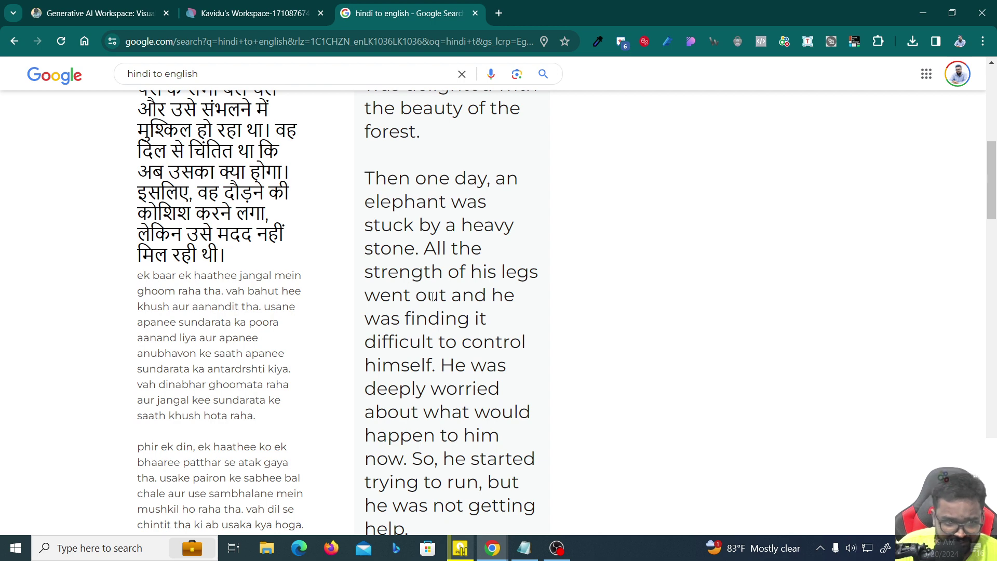
{"action": "scroll", "coordinate": [390, 319], "scroll_direction": "down", "scroll_amount": 1}
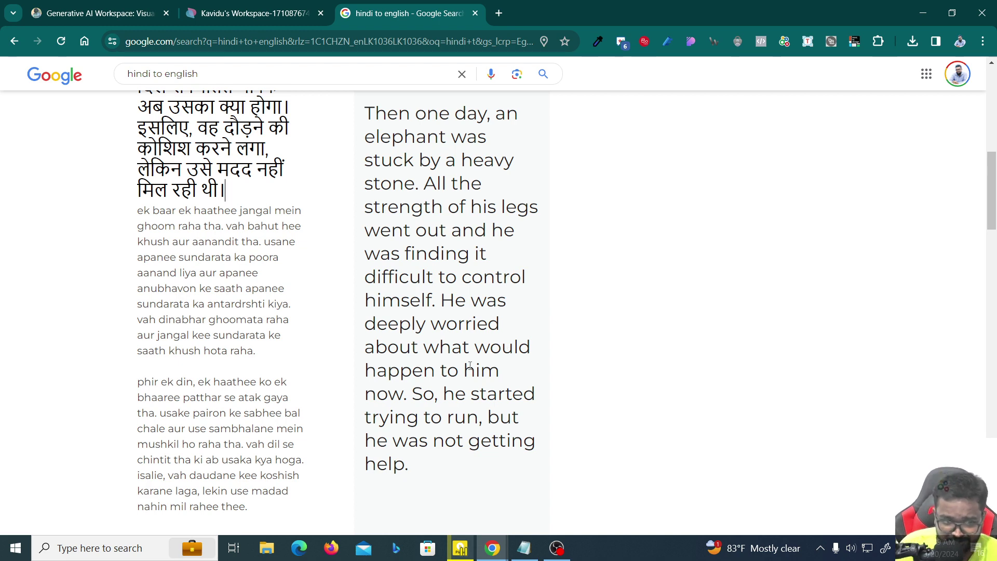
{"action": "scroll", "coordinate": [470, 366], "scroll_direction": "up", "scroll_amount": 8}
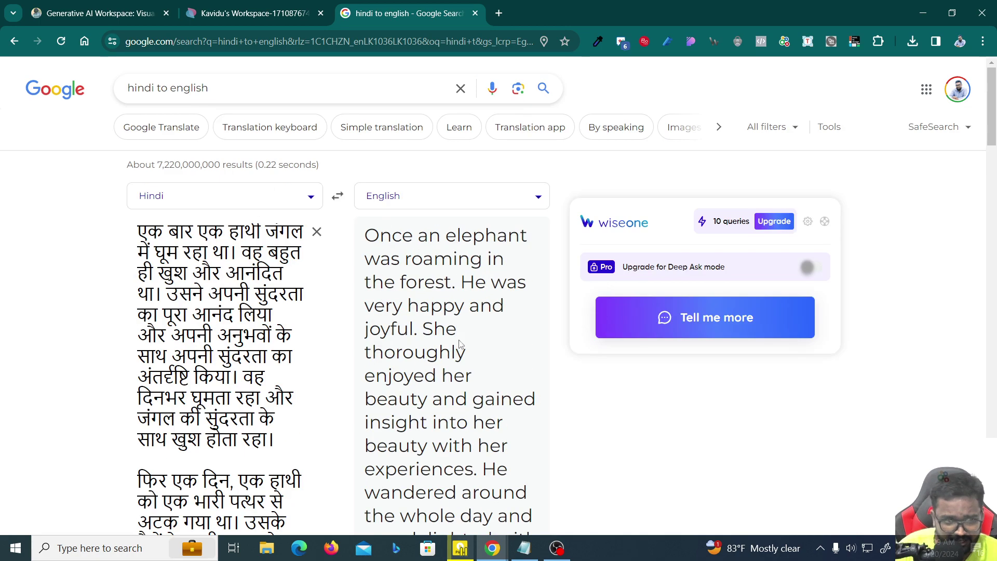
{"action": "scroll", "coordinate": [466, 345], "scroll_direction": "down", "scroll_amount": 3}
{"action": "scroll", "coordinate": [465, 343], "scroll_direction": "up", "scroll_amount": 3}
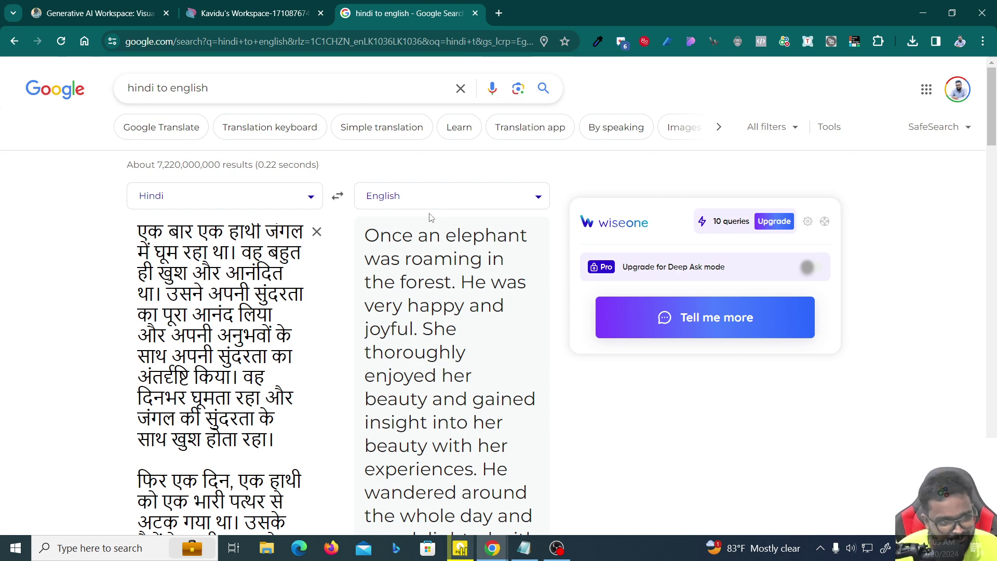
- Return to the Jeda.ai workspace, replace the prompt with "Can you convert "Mother" into tamil" and generate the text
{"action": "left_click", "coordinate": [285, 6]}
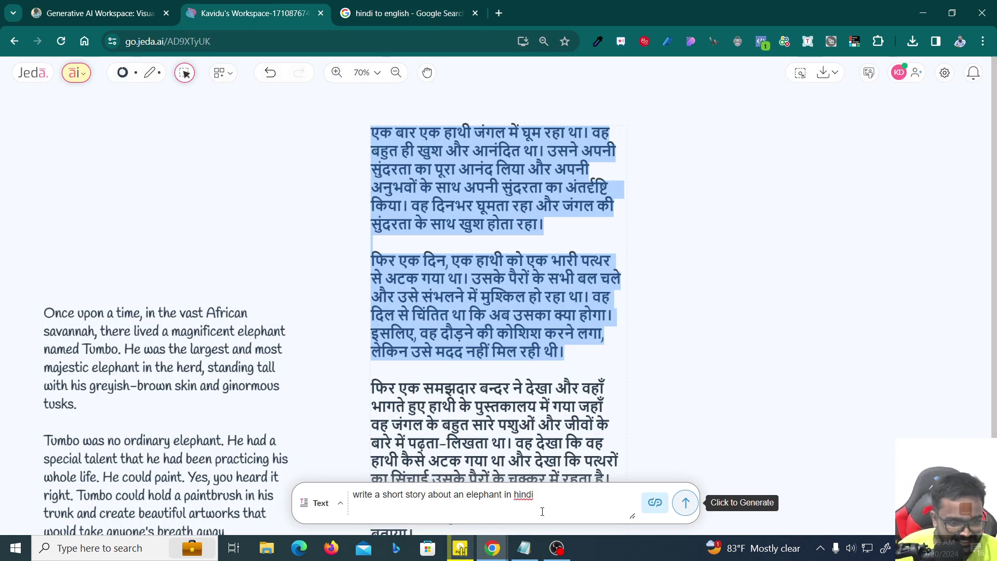
{"action": "left_click", "coordinate": [450, 498]}
{"action": "left_click_drag", "start_coordinate": [535, 495], "coordinate": [336, 457]}
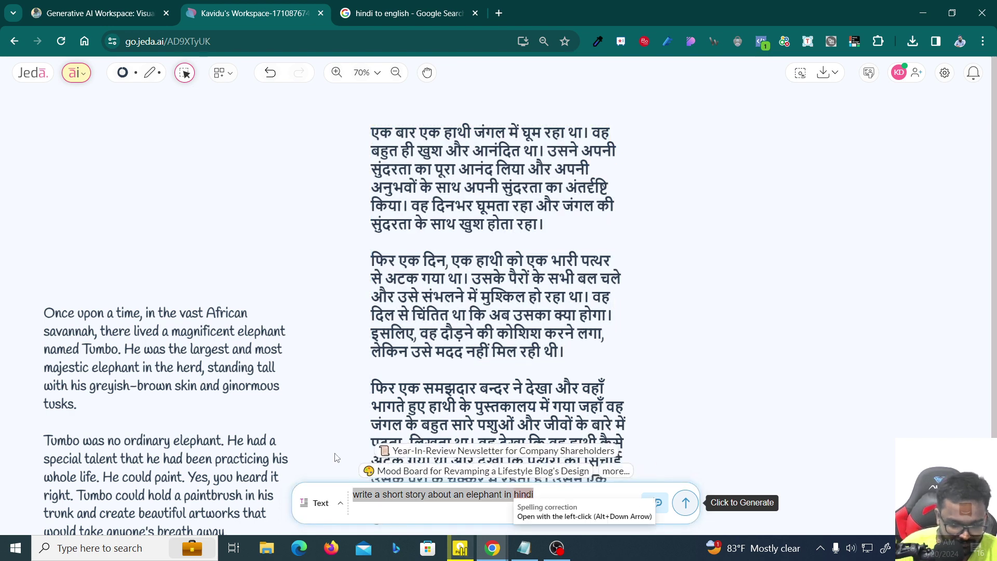
{"action": "key", "text": "BackSpace"}
{"action": "type", "text": "CA"}
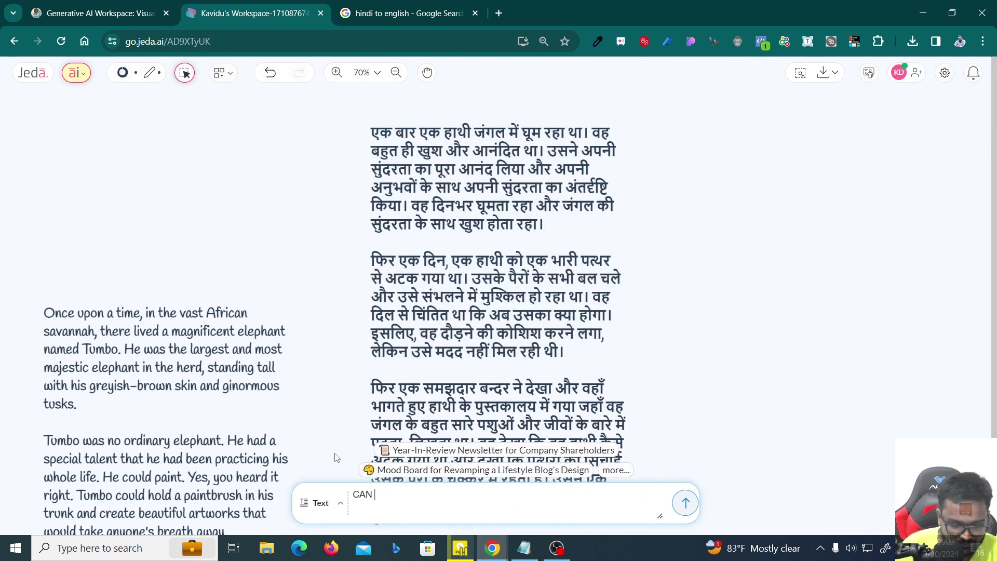
{"action": "type", "text": "n you convert"}
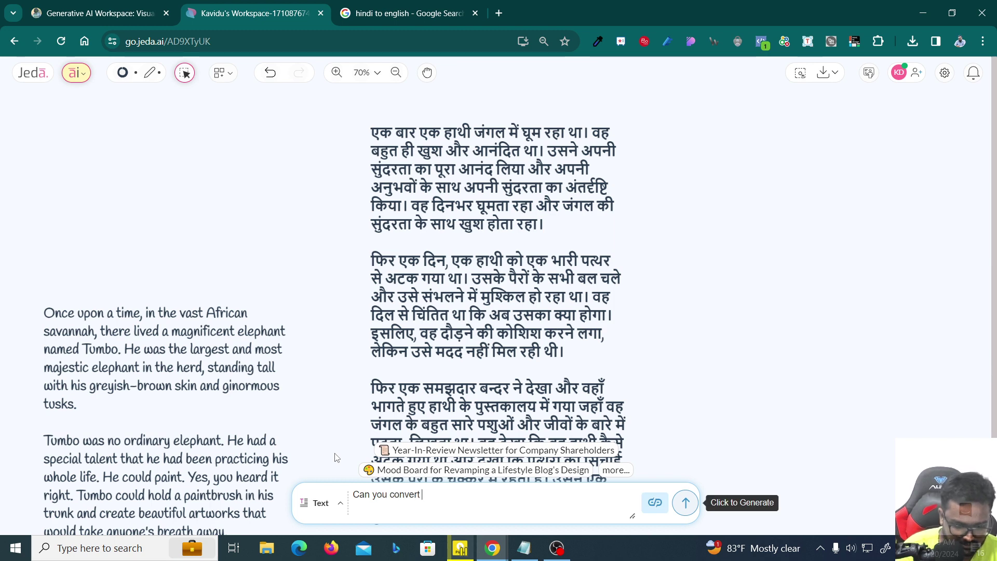
{"action": "type", "text": " Mother i"}
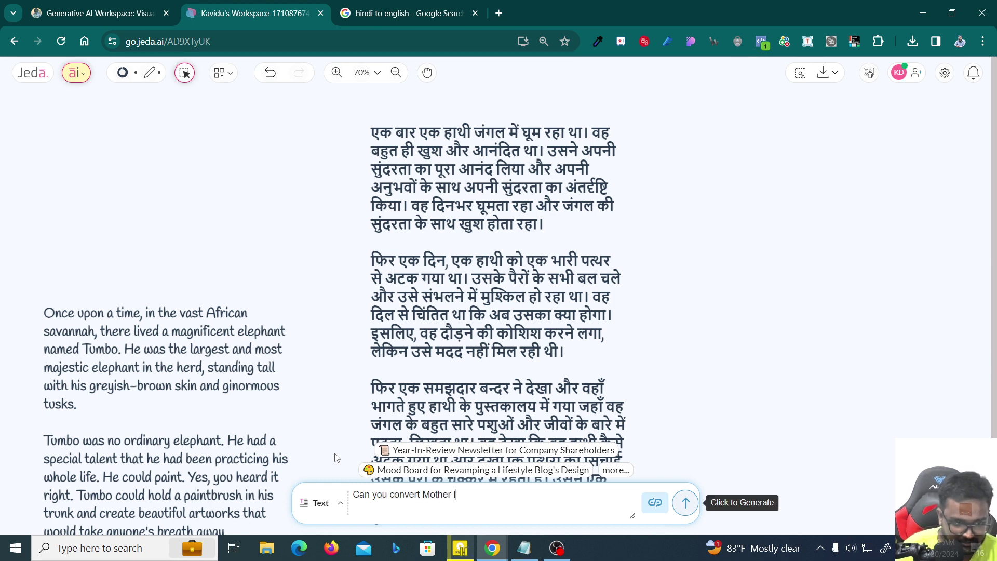
{"action": "type", "text": "nto t"}
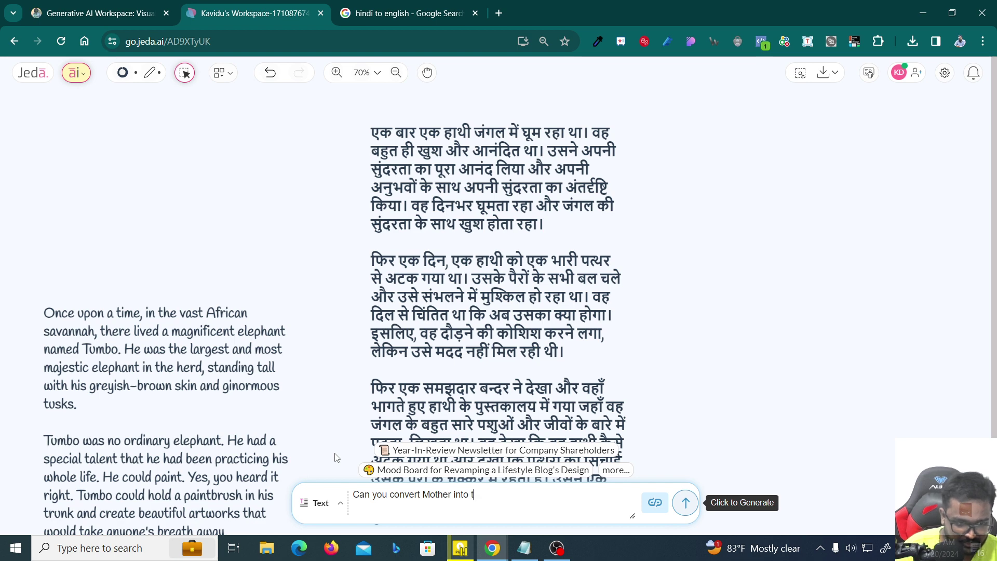
{"action": "type", "text": "\""}
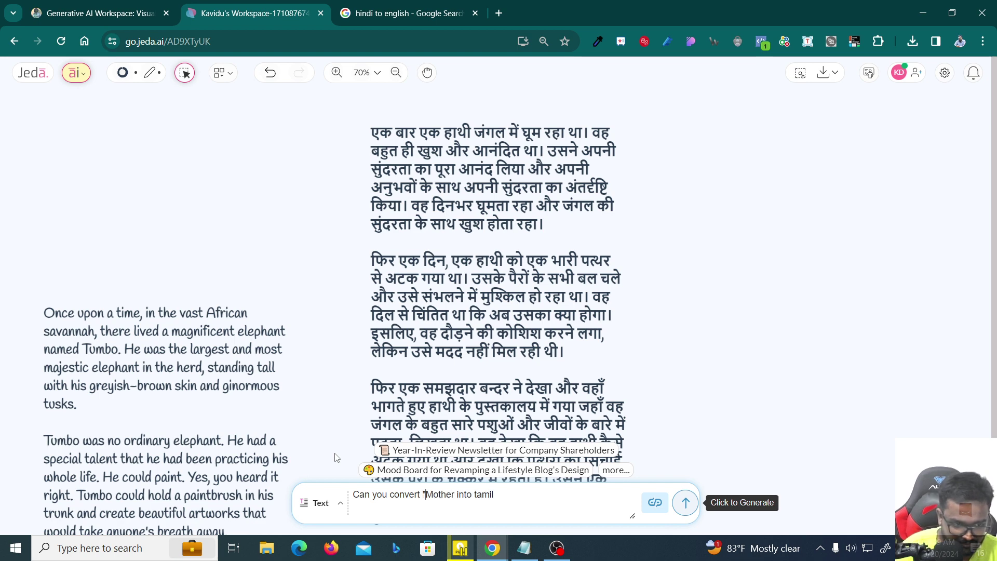
{"action": "key", "text": "BackSpace"}
{"action": "type", "text": "\""}
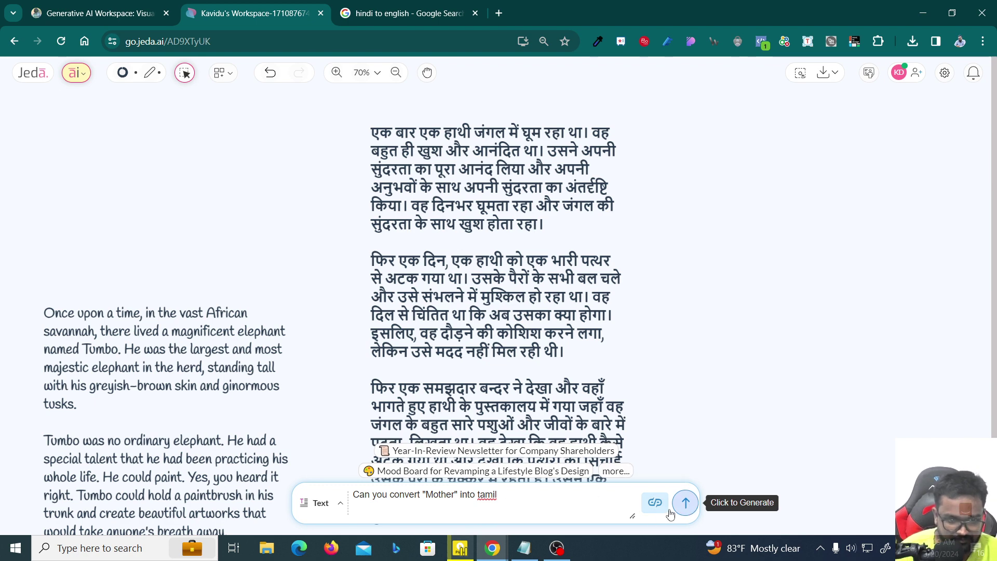
{"action": "left_click", "coordinate": [686, 502]}
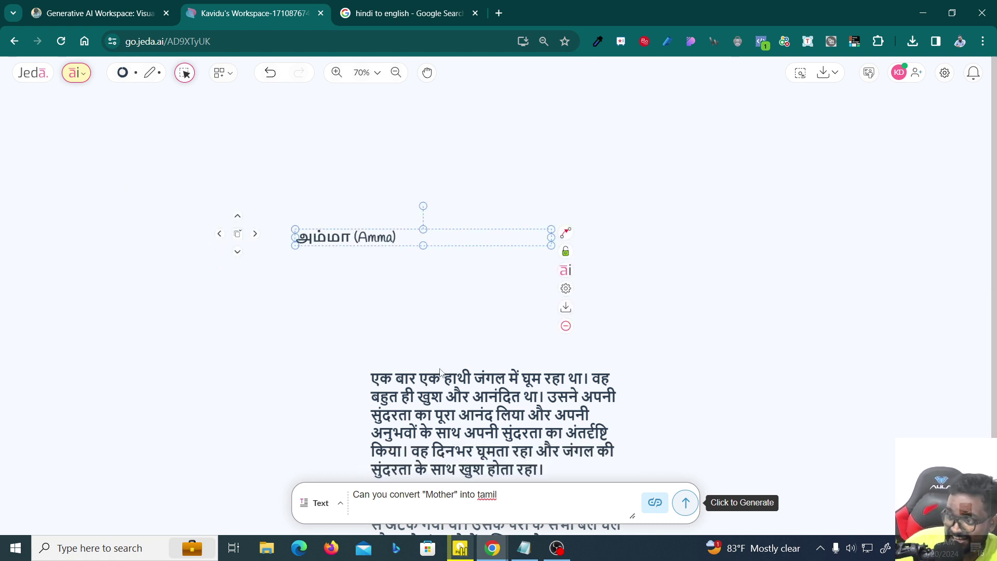
- Change the prompt to "Can you convert "How you are doing right now" into sinhala" and generate the text
{"action": "left_click", "coordinate": [489, 489]}
{"action": "double_click", "coordinate": [437, 496]}
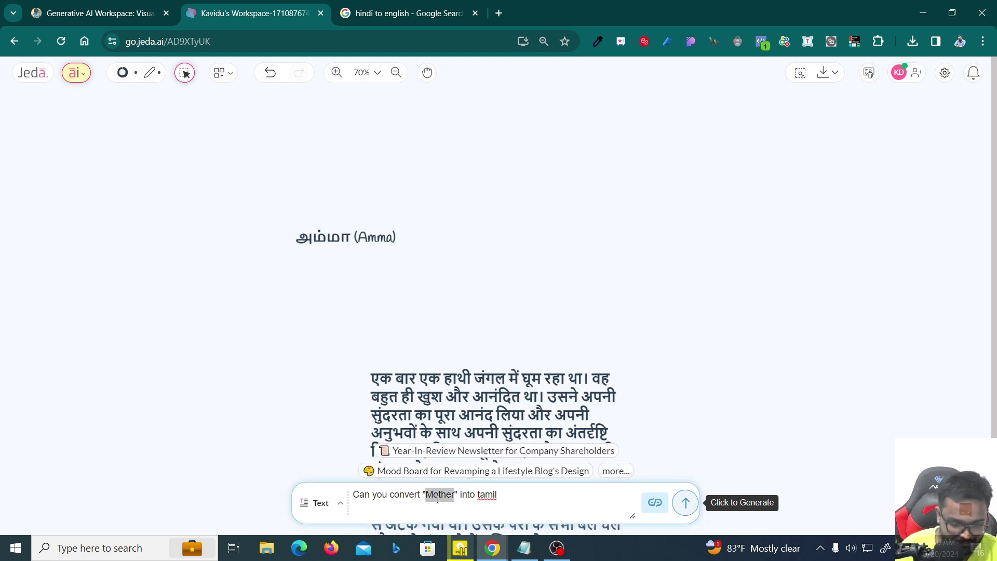
{"action": "type", "text": "How you are d"}
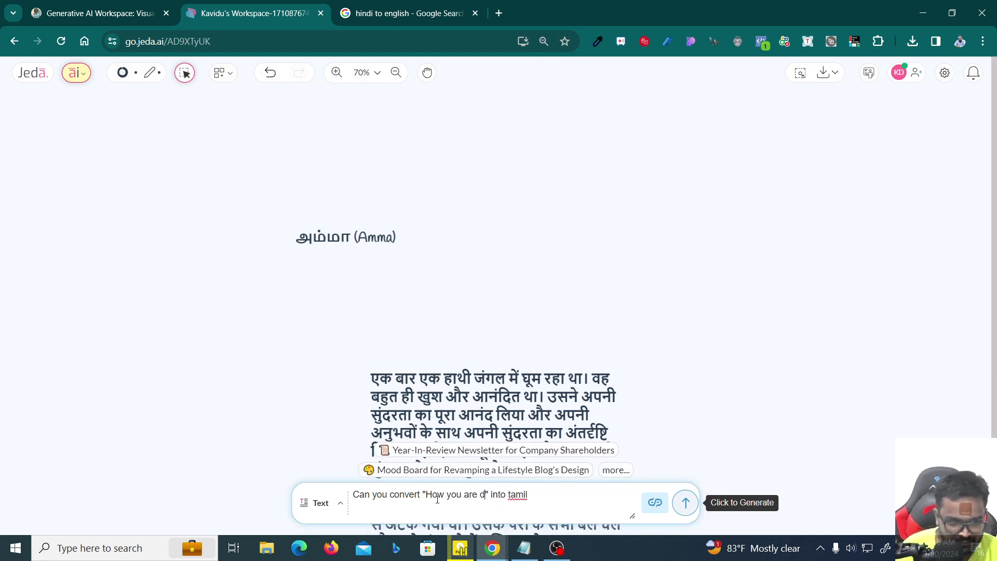
{"action": "type", "text": "oing right now"}
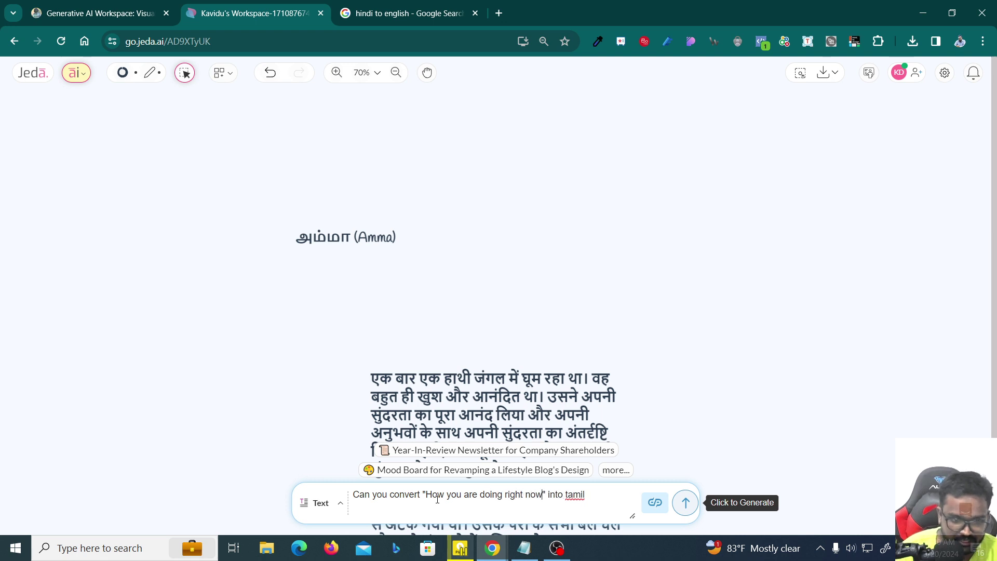
{"action": "left_click", "coordinate": [575, 495]}
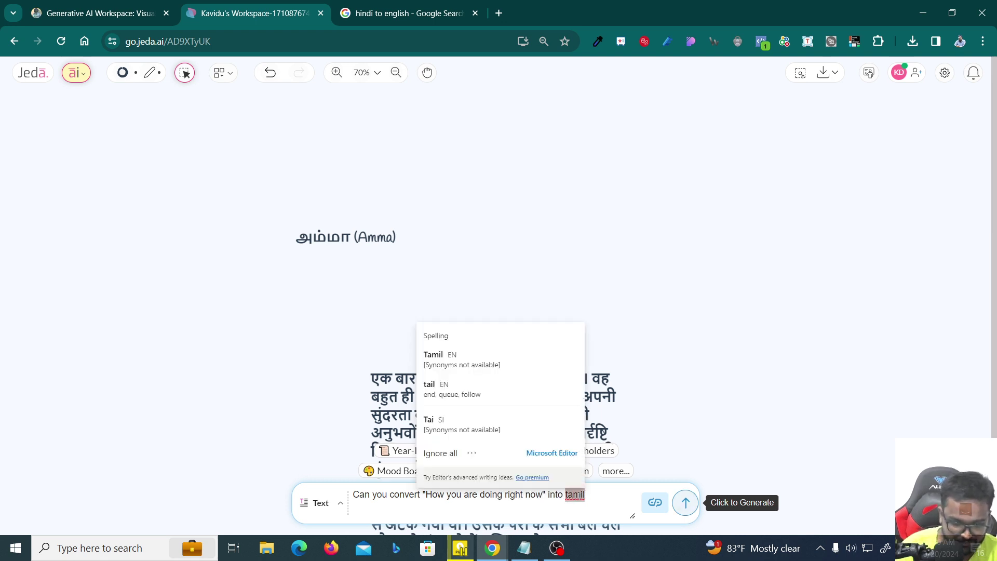
{"action": "type", "text": "sinhala"}
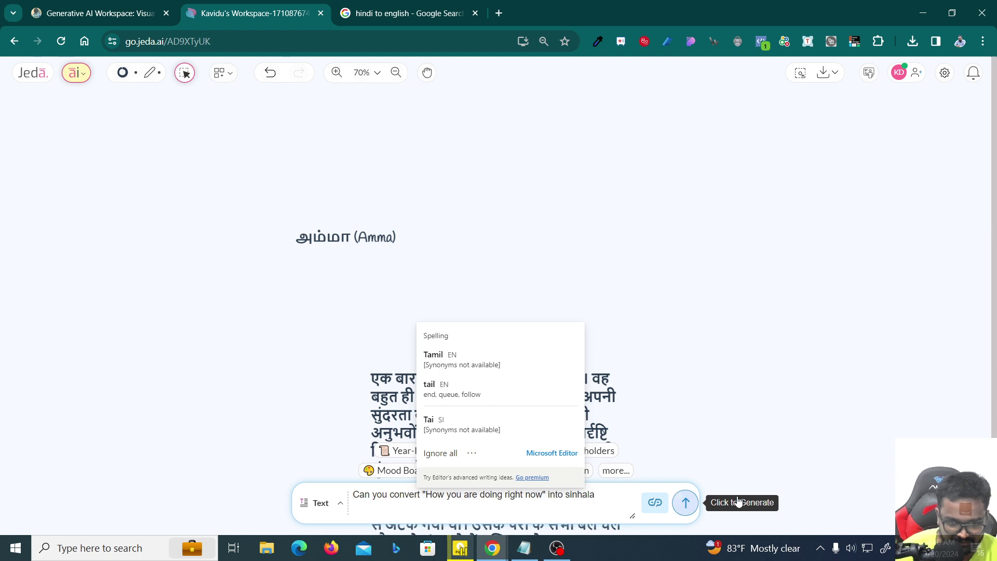
{"action": "left_click", "coordinate": [686, 502]}
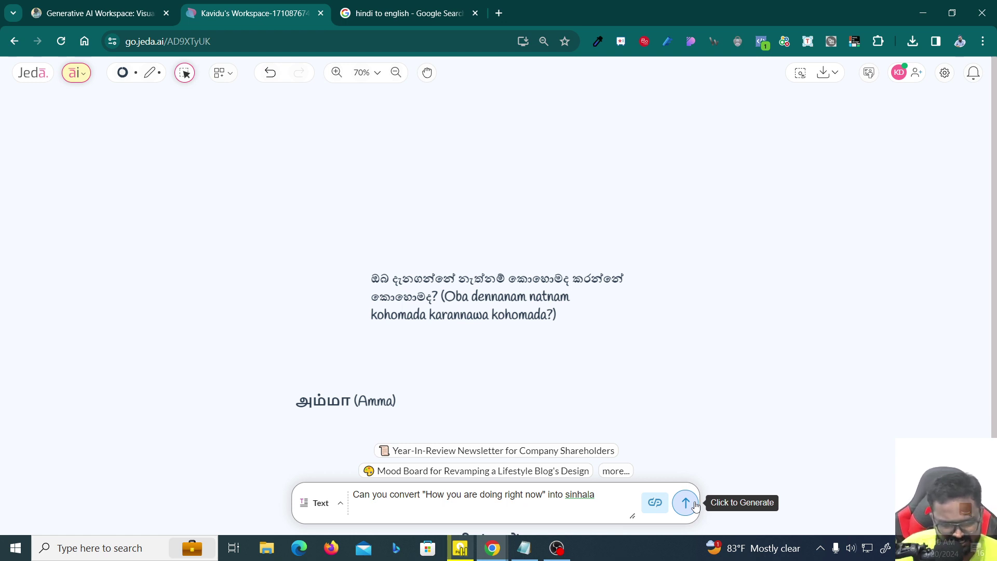
- Change the prompt's target language to tamil and generate the conversion of "How you are doing right now"
{"action": "left_click", "coordinate": [579, 494]}
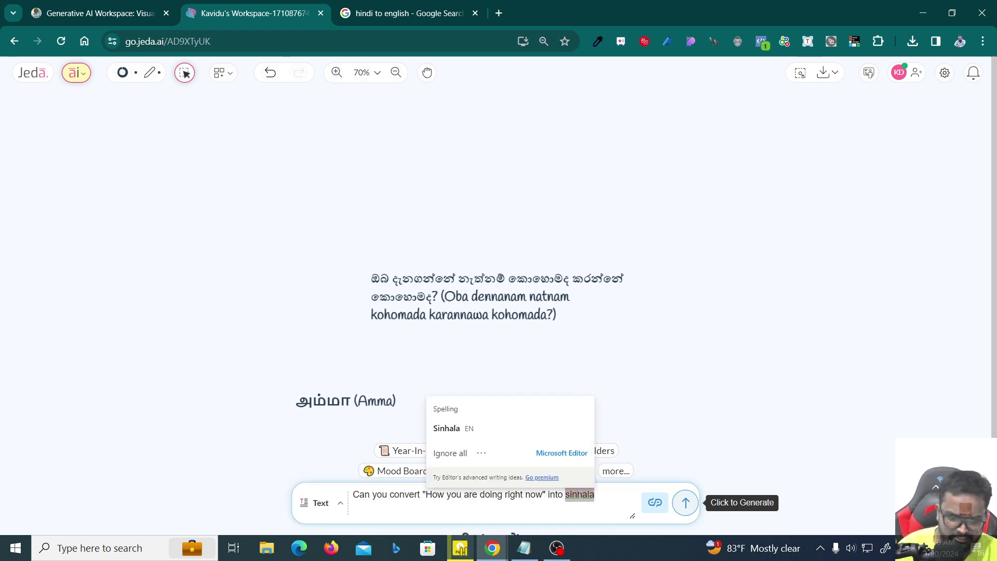
{"action": "type", "text": "tami"}
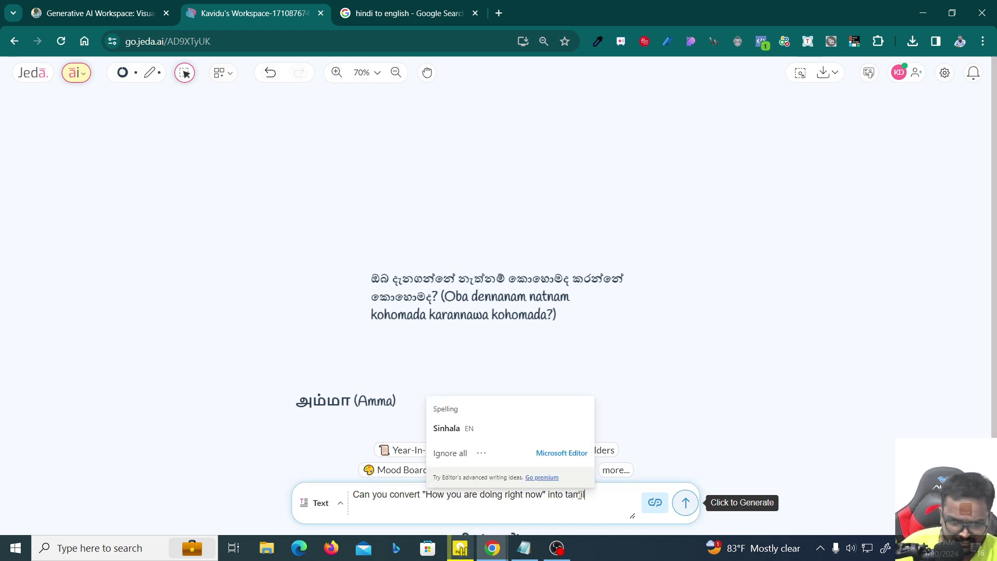
{"action": "type", "text": "l"}
{"action": "left_click", "coordinate": [685, 503]}
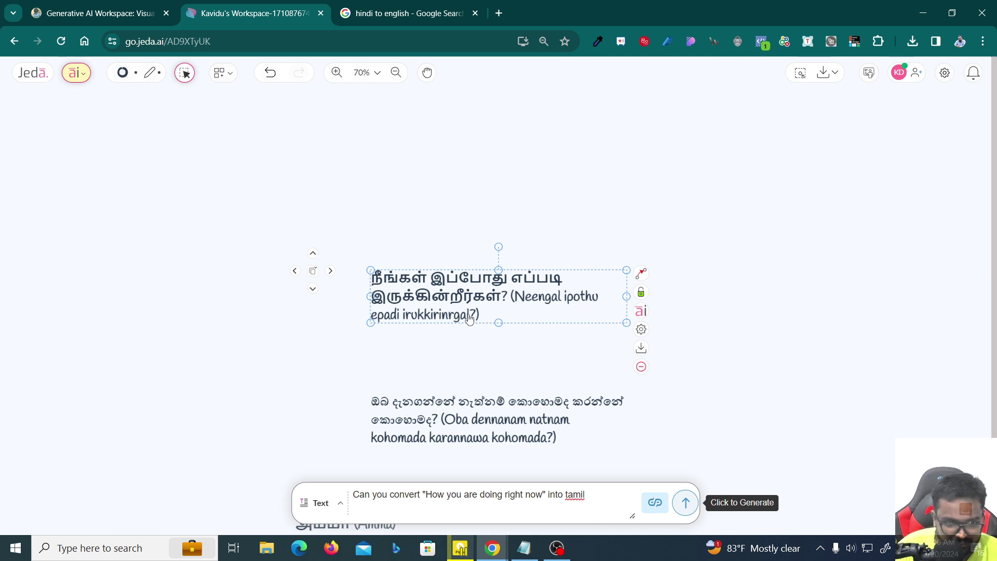
- Copy the Tamil sentence in the newest generated text, leaving out the romanized version in parentheses
{"action": "double_click", "coordinate": [419, 283]}
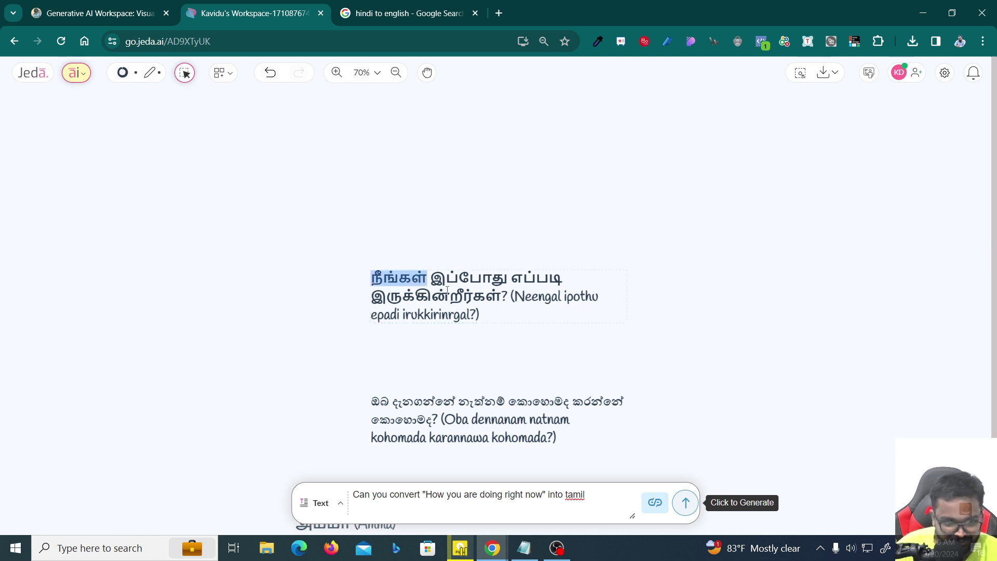
{"action": "left_click", "coordinate": [504, 296]}
{"action": "left_click_drag", "start_coordinate": [504, 296], "coordinate": [346, 267]}
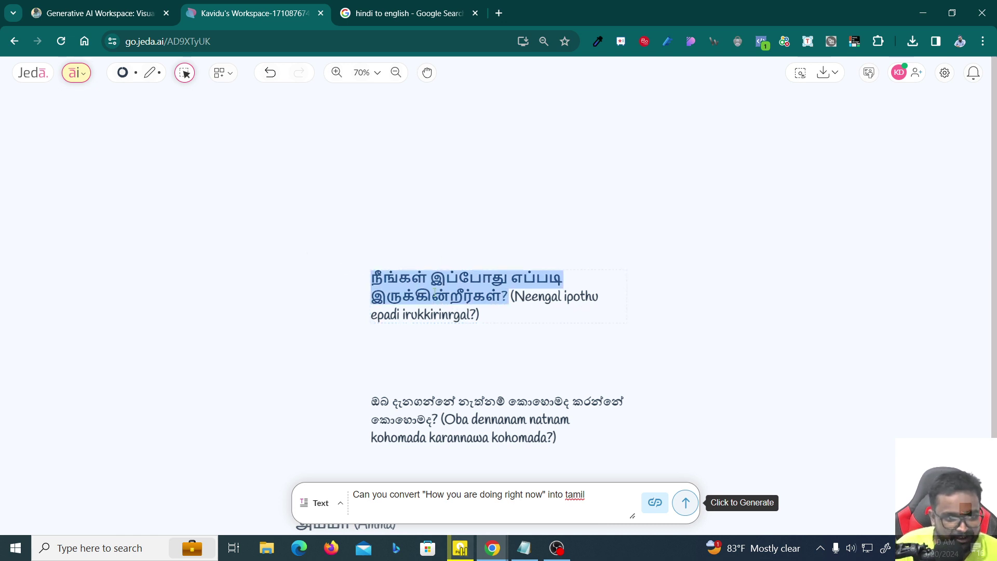
- Switch to the Google search page and search for "tamil to english"
{"action": "left_click", "coordinate": [401, 10]}
{"action": "left_click", "coordinate": [315, 44]}
{"action": "type", "text": "tami to english"}
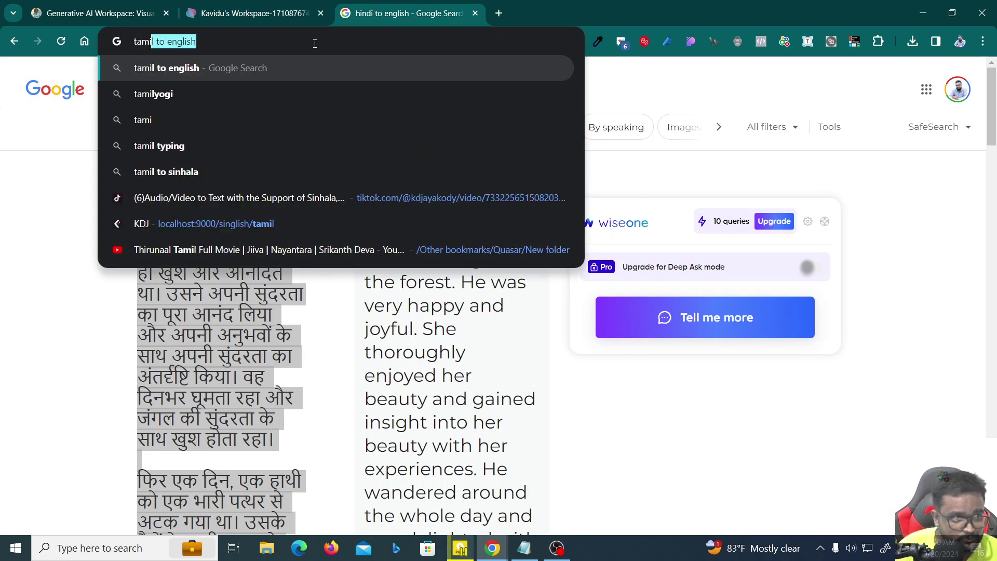
{"action": "key", "text": "Right"}
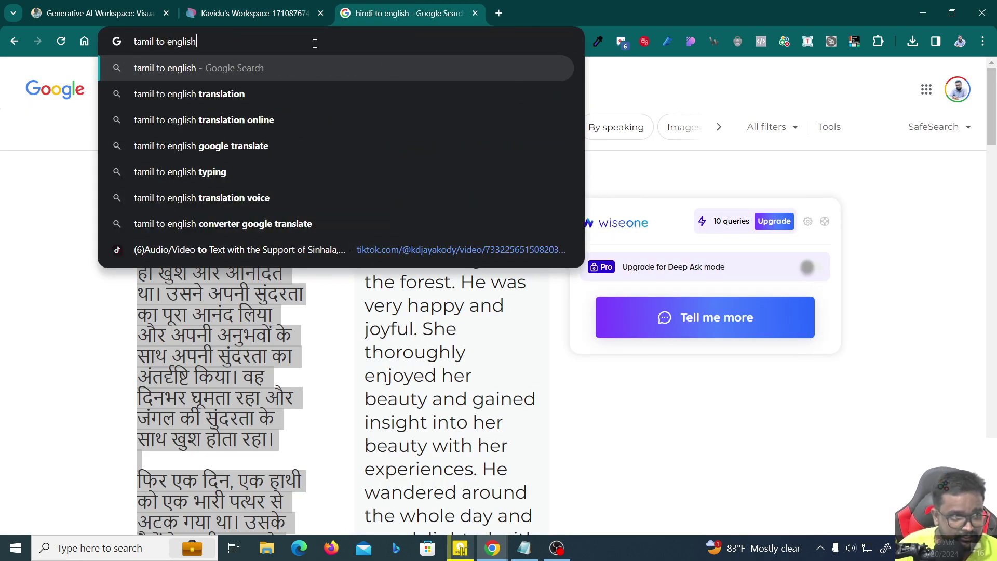
{"action": "key", "text": "Return"}
- Paste the copied Tamil sentence into the Tamil-to-English translator as the source text
{"action": "left_click", "coordinate": [176, 238]}
{"action": "type", "text": "?"}
{"action": "key", "text": "ctrl+a"}
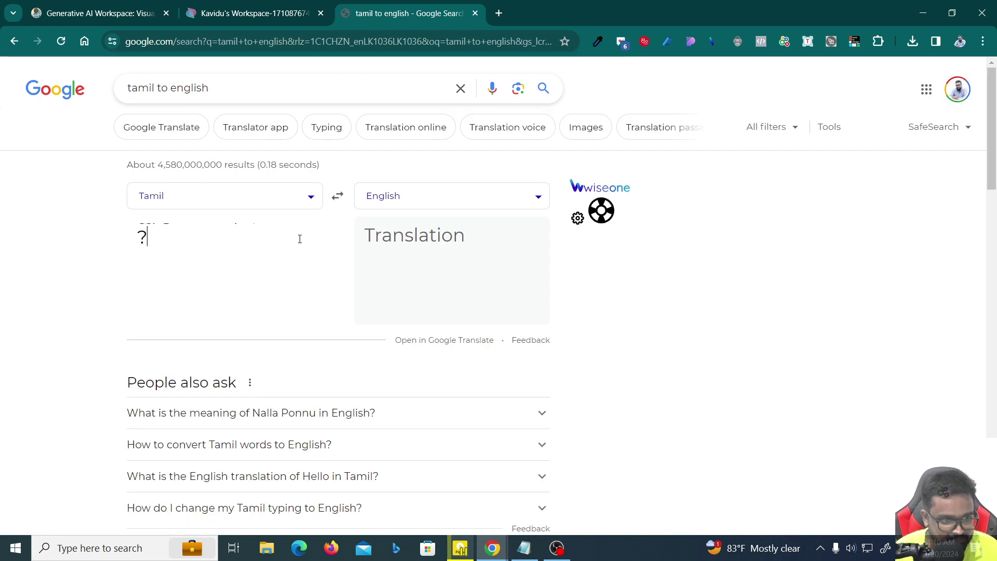
{"action": "left_click", "coordinate": [414, 272]}
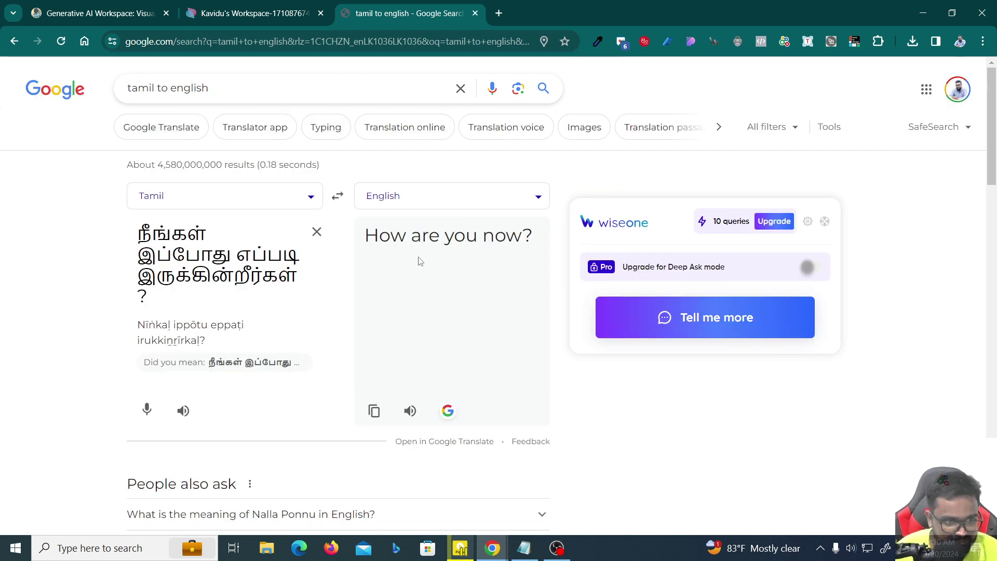
- Compare the English translation with the original "How you are doing right now" prompt in the Jeda.ai workspace
{"action": "key", "text": "ctrl+Page_Up"}
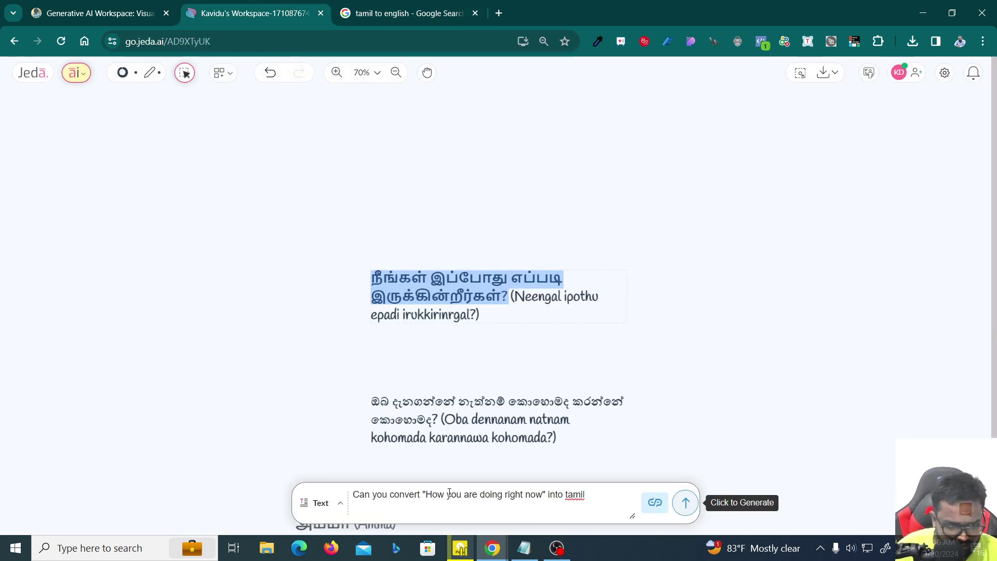
{"action": "left_click", "coordinate": [471, 7]}
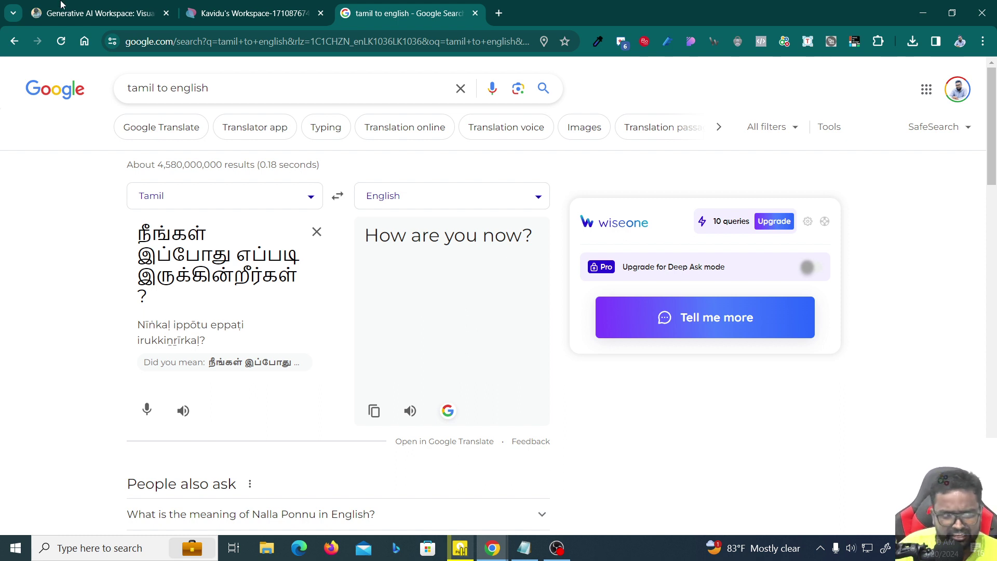
{"action": "left_click", "coordinate": [232, 15]}
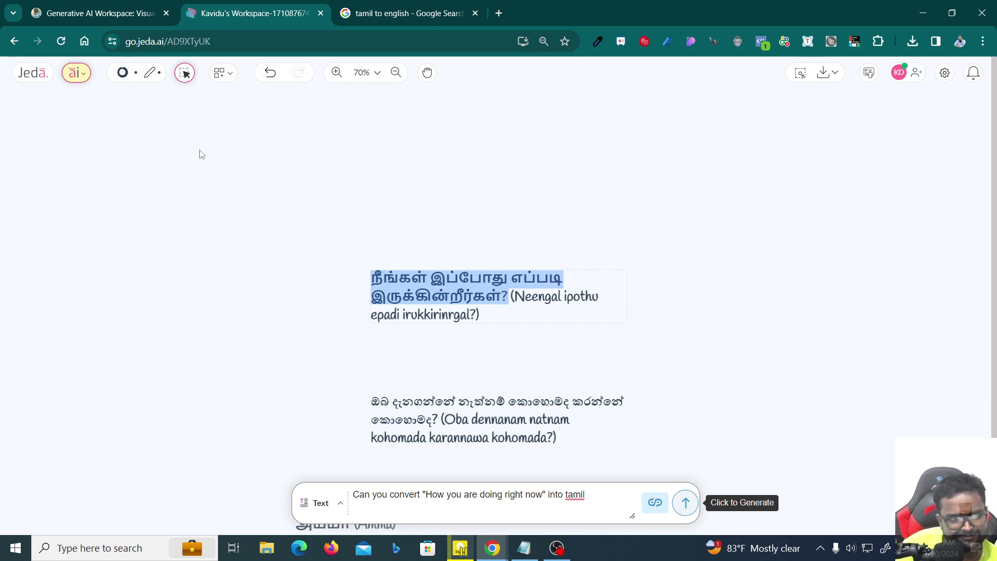
- Open the plans page on the Jeda.ai website and review what the White Belt (Free) plan includes
{"action": "left_click", "coordinate": [94, 13]}
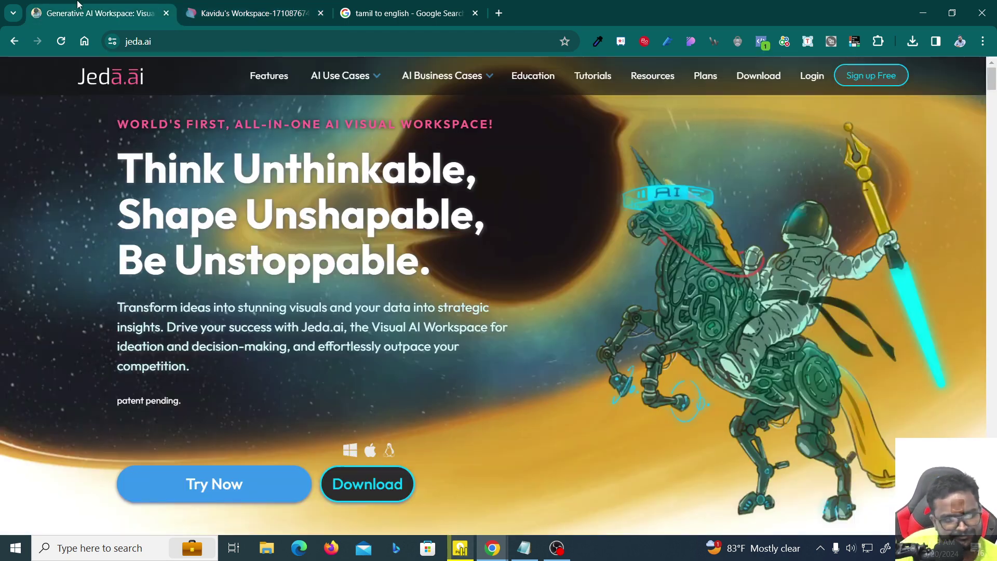
{"action": "left_click", "coordinate": [695, 78]}
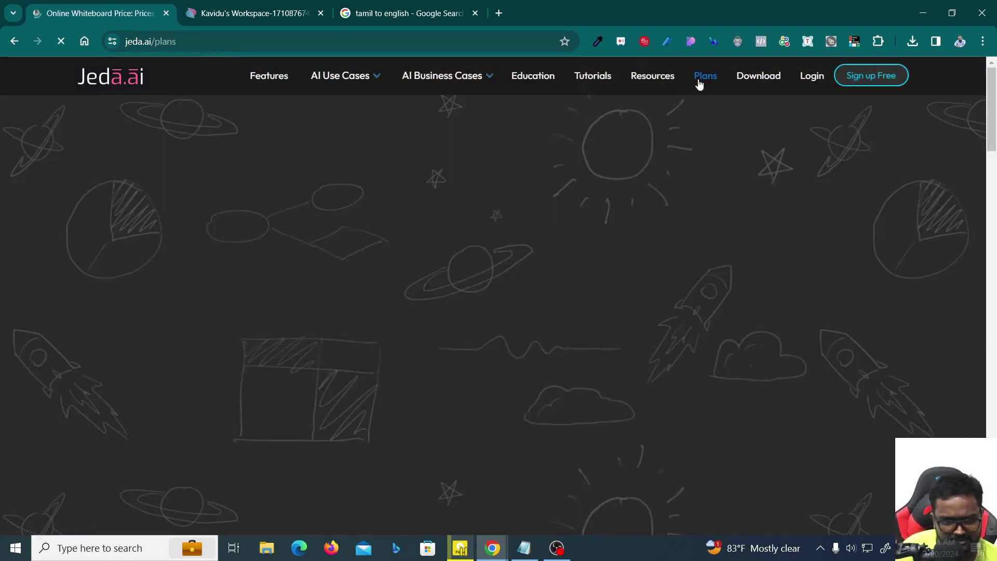
{"action": "scroll", "coordinate": [562, 311], "scroll_direction": "down", "scroll_amount": 3}
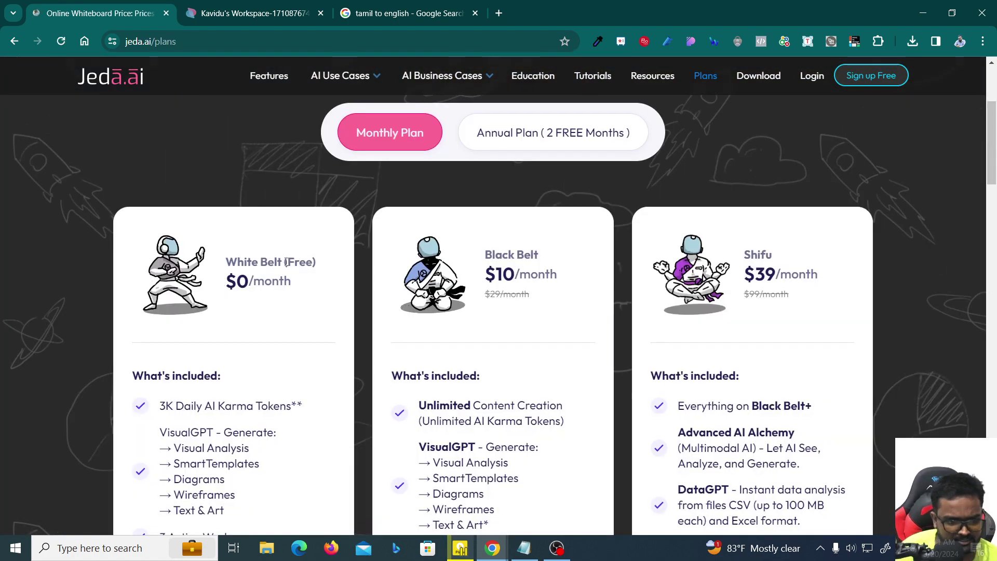
{"action": "scroll", "coordinate": [297, 192], "scroll_direction": "down", "scroll_amount": 1}
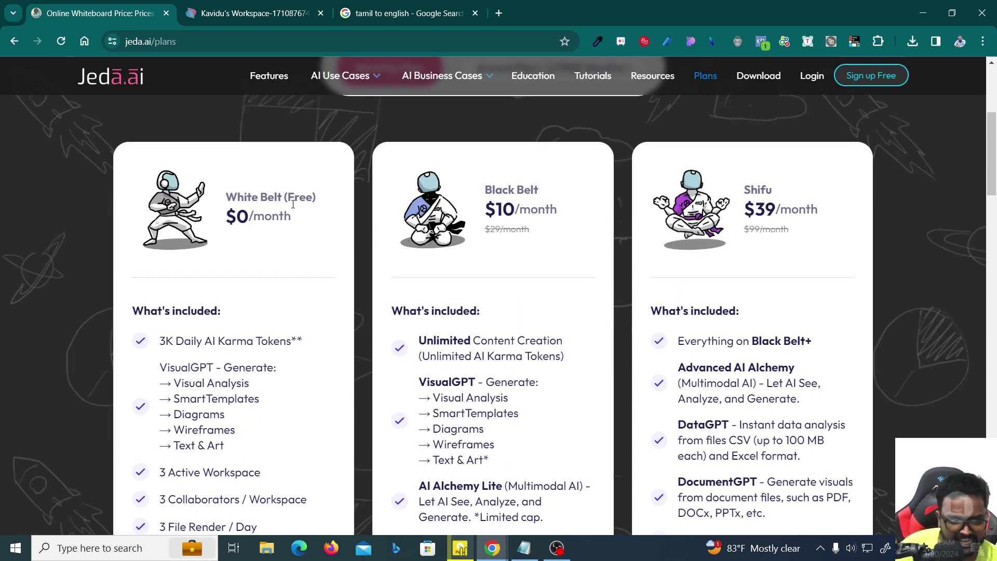
{"action": "scroll", "coordinate": [248, 301], "scroll_direction": "down", "scroll_amount": 1}
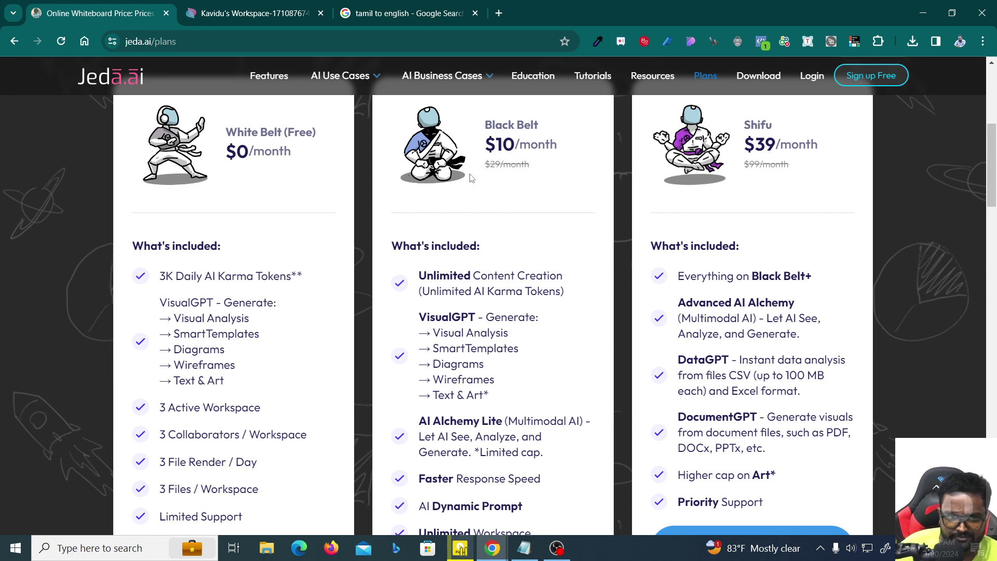
{"action": "scroll", "coordinate": [284, 290], "scroll_direction": "down", "scroll_amount": 2}
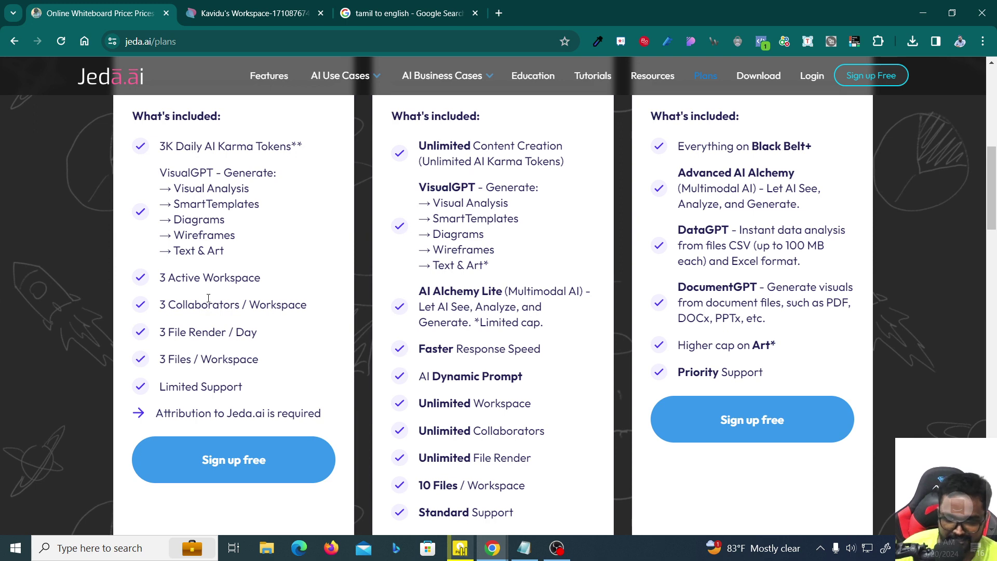
{"action": "scroll", "coordinate": [258, 295], "scroll_direction": "up", "scroll_amount": 2}
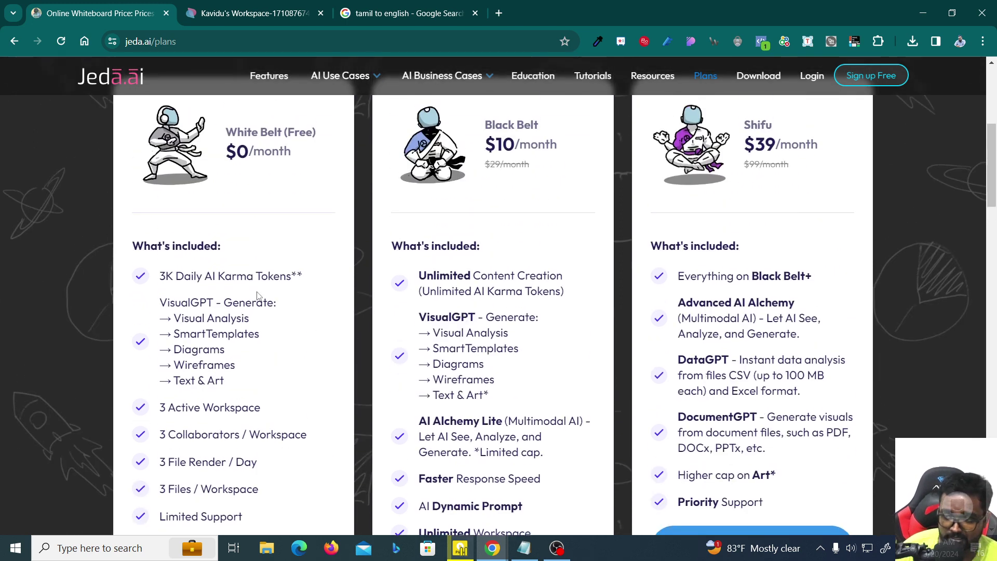
- Review the monthly price and the included features of the Black Belt plan
{"action": "scroll", "coordinate": [503, 198], "scroll_direction": "up", "scroll_amount": 1}
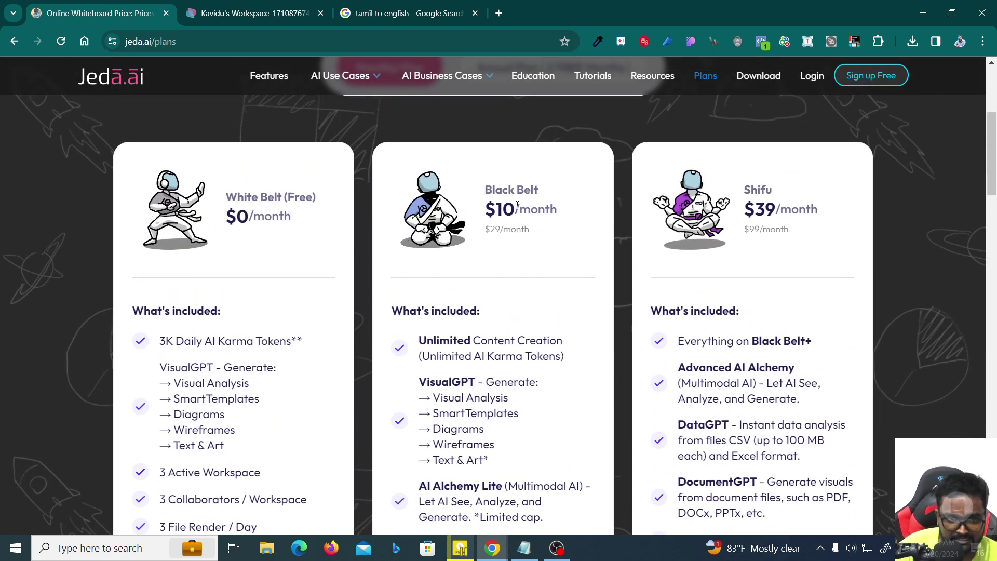
{"action": "scroll", "coordinate": [545, 251], "scroll_direction": "down", "scroll_amount": 1}
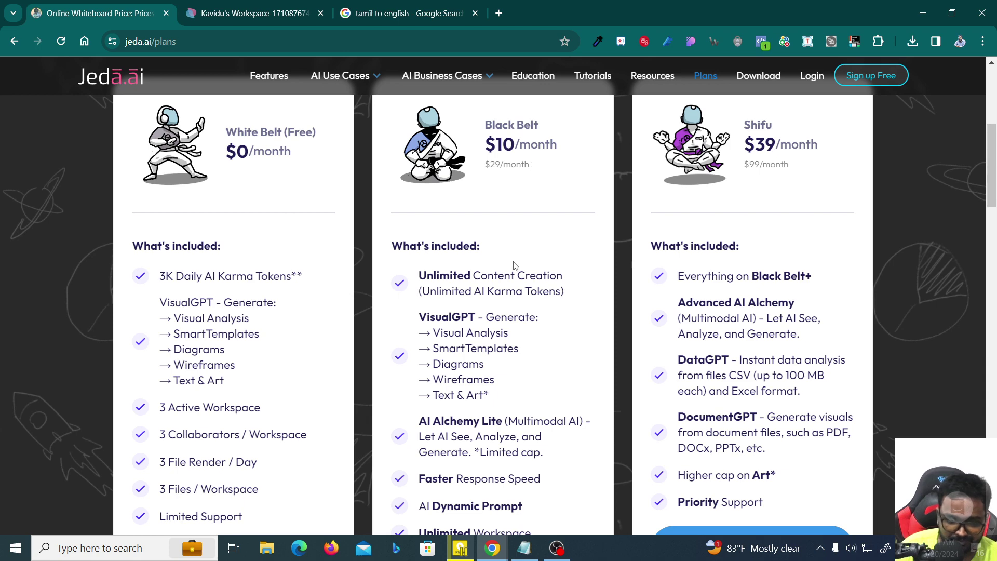
{"action": "scroll", "coordinate": [514, 263], "scroll_direction": "down", "scroll_amount": 1}
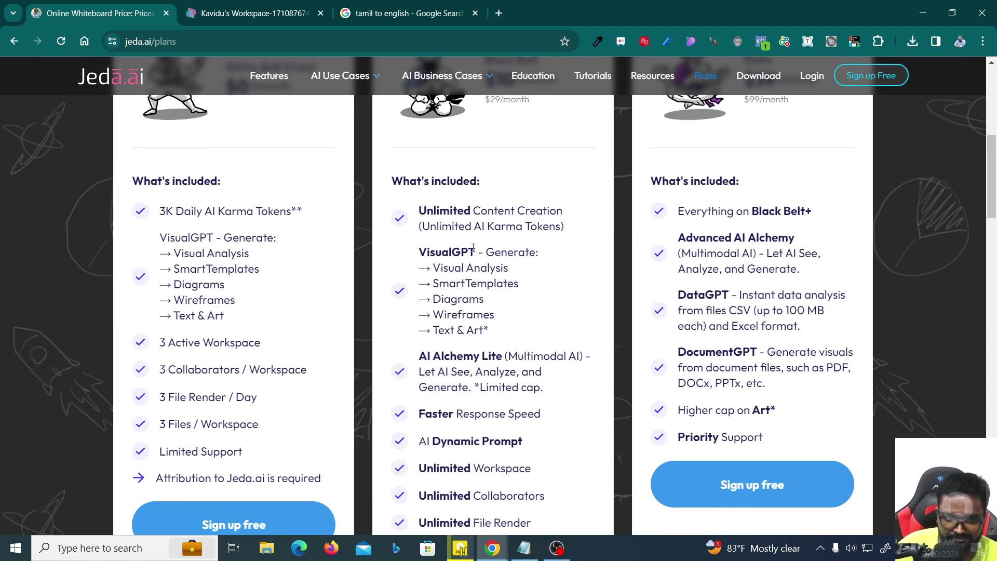
{"action": "scroll", "coordinate": [473, 248], "scroll_direction": "down", "scroll_amount": 1}
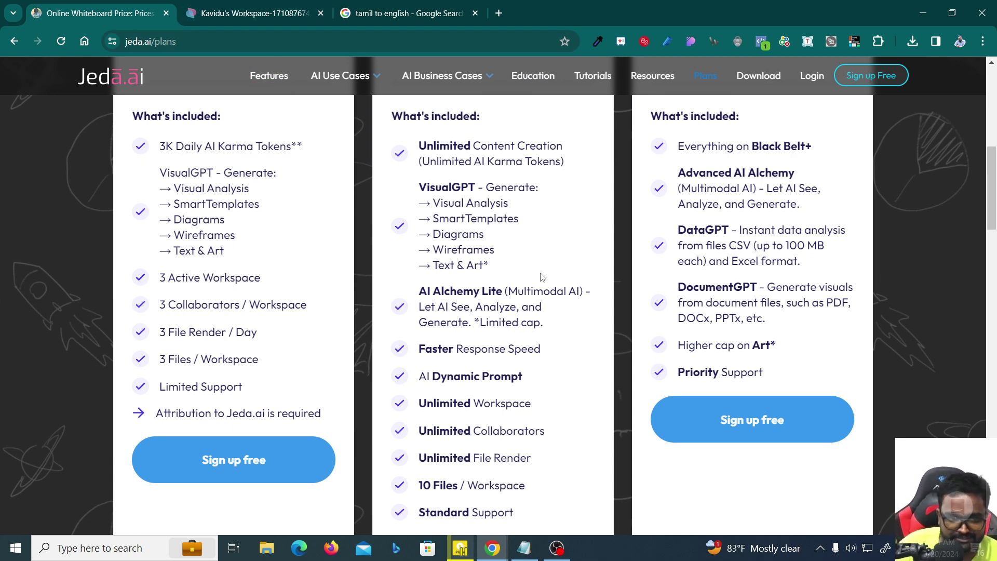
{"action": "scroll", "coordinate": [384, 296], "scroll_direction": "down", "scroll_amount": 2}
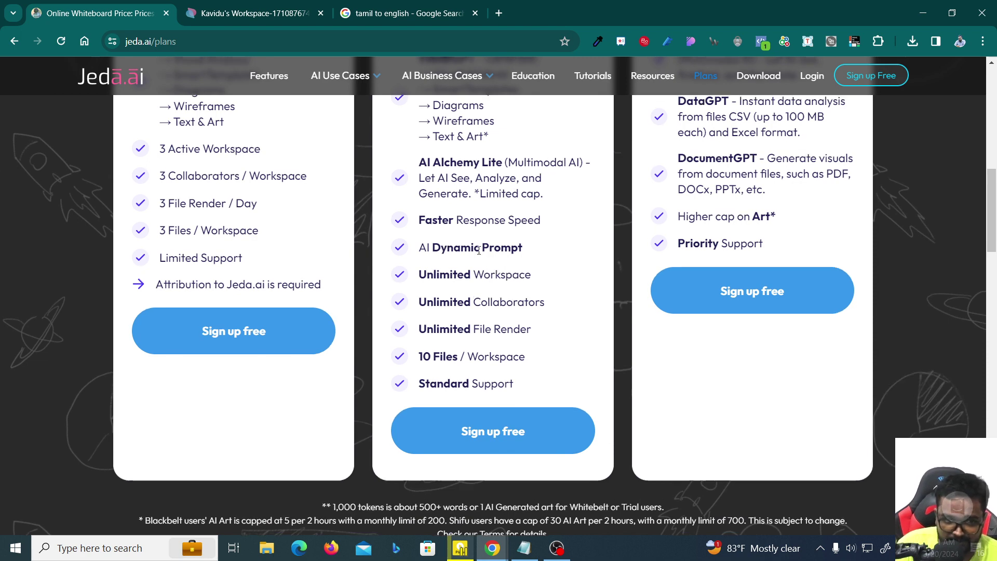
{"action": "scroll", "coordinate": [514, 280], "scroll_direction": "up", "scroll_amount": 1}
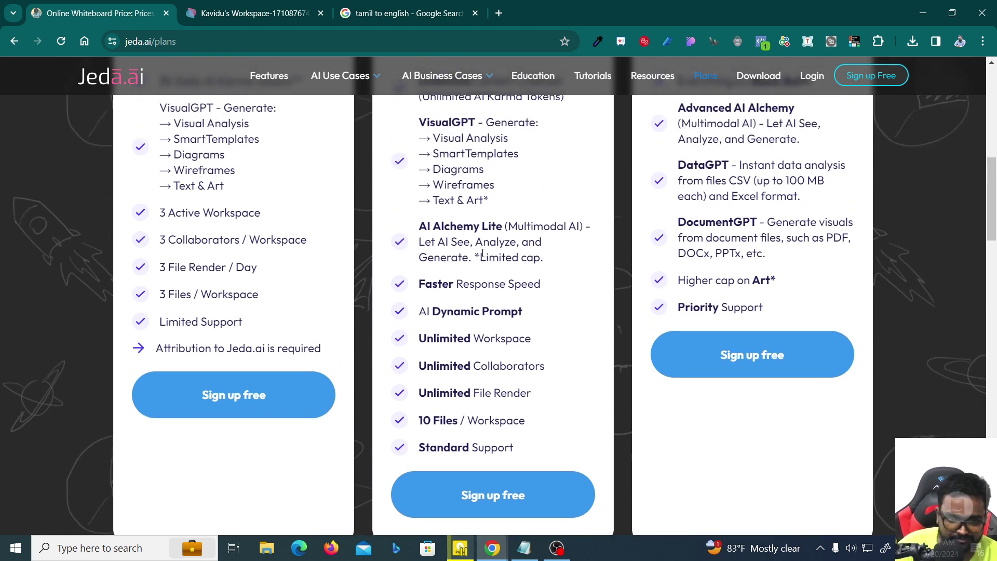
- Examine the Shifu plan's monthly price, highlighting it, and read through its included features
{"action": "scroll", "coordinate": [482, 255], "scroll_direction": "up", "scroll_amount": 2}
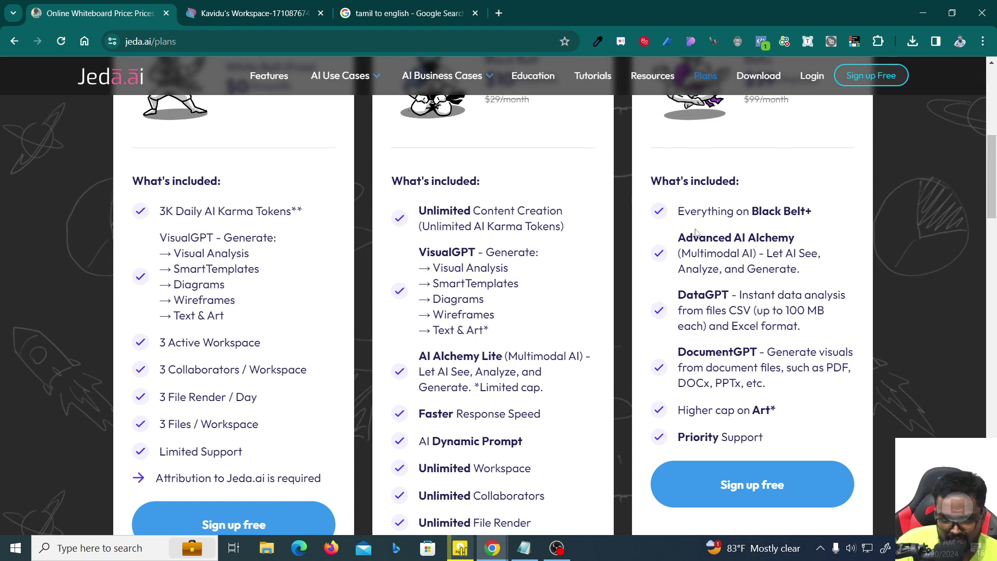
{"action": "scroll", "coordinate": [716, 229], "scroll_direction": "up", "scroll_amount": 2}
{"action": "left_click_drag", "start_coordinate": [746, 209], "coordinate": [823, 213]}
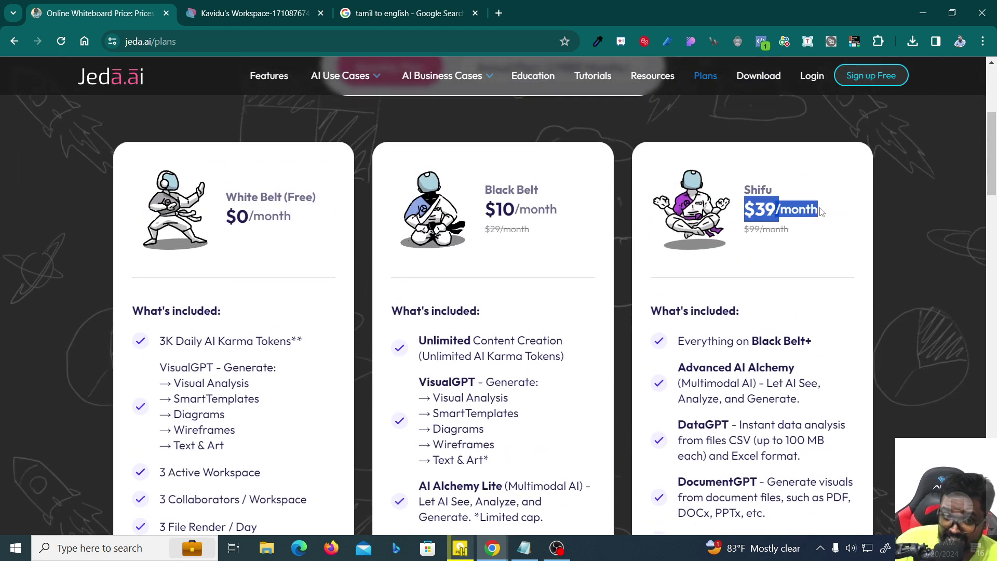
{"action": "scroll", "coordinate": [789, 229], "scroll_direction": "down", "scroll_amount": 2}
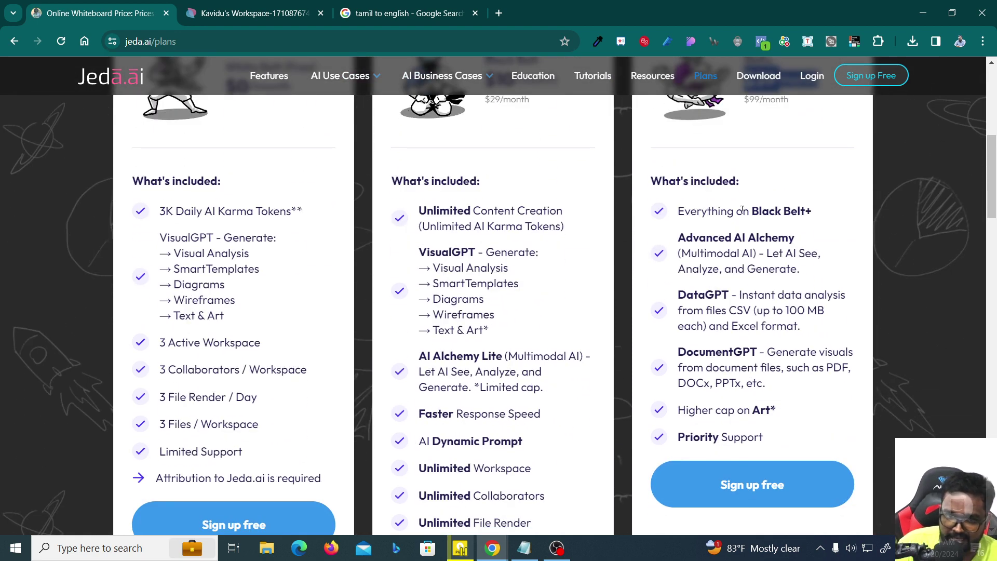
{"action": "scroll", "coordinate": [524, 169], "scroll_direction": "up", "scroll_amount": 2}
{"action": "scroll", "coordinate": [576, 231], "scroll_direction": "down", "scroll_amount": 2}
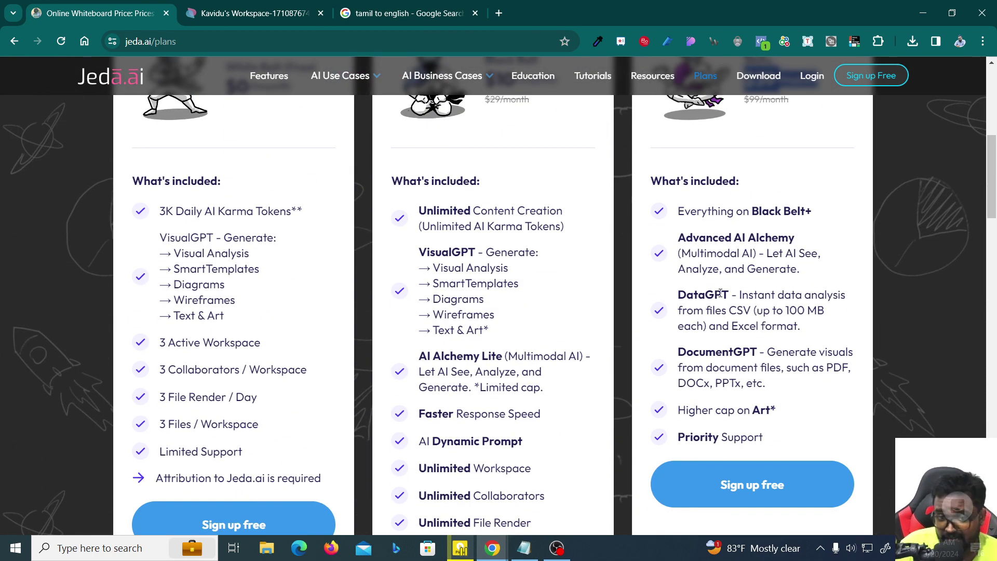
{"action": "scroll", "coordinate": [720, 294], "scroll_direction": "down", "scroll_amount": 1}
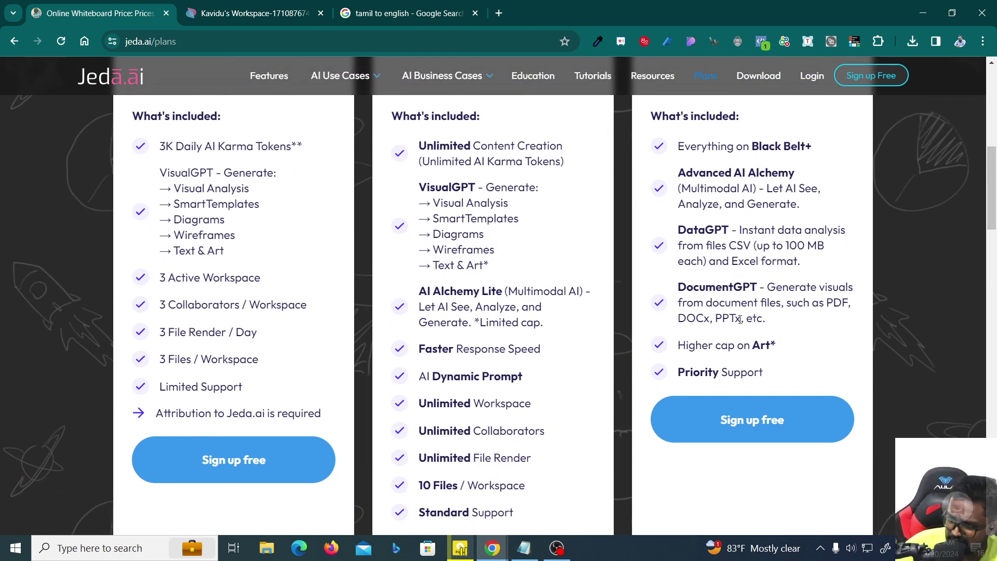